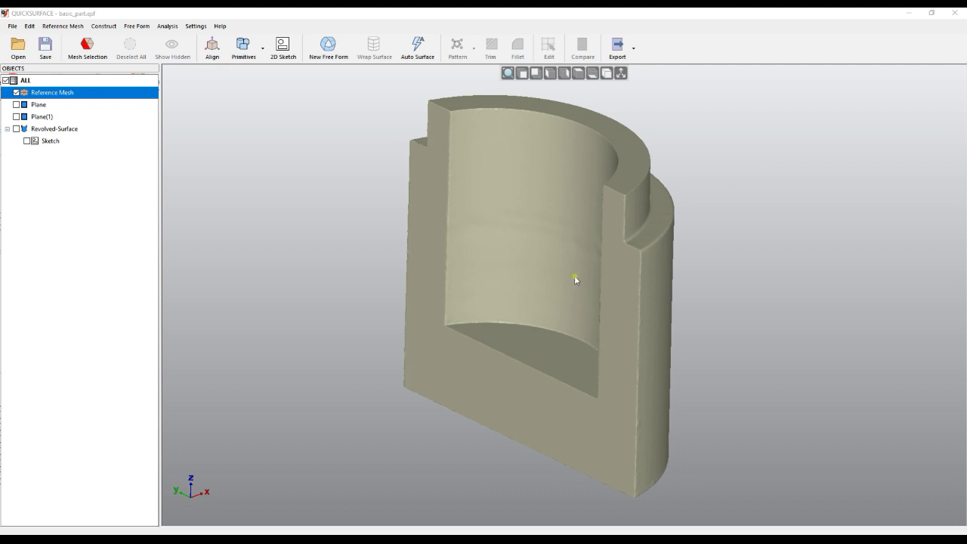
- Show both construction planes, Plane and Plane(1), alongside the scanned part
scroll(574, 275, up, 3)
scroll(574, 275, down, 4)
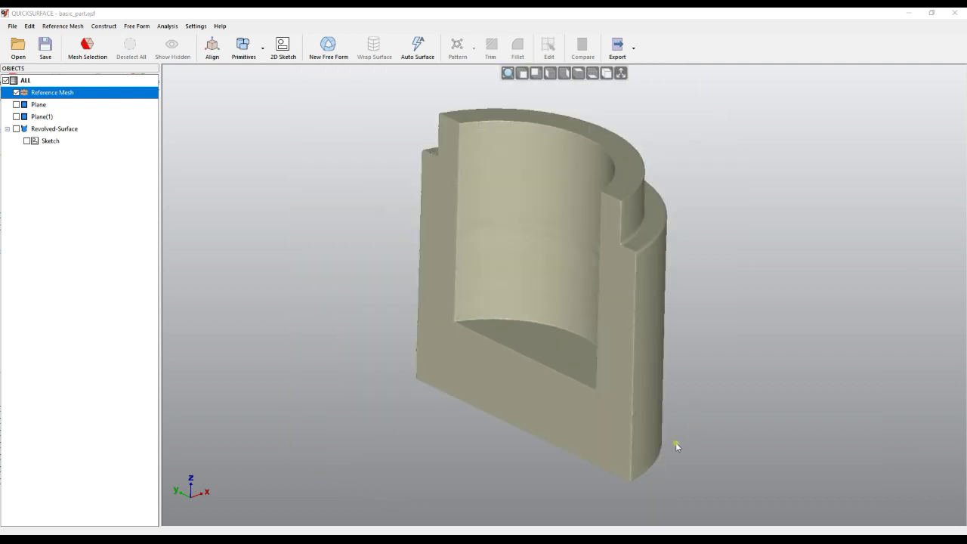
mouse_move(676, 442)
right_down()
mouse_move(448, 440)
mouse_move(690, 458)
right_up()
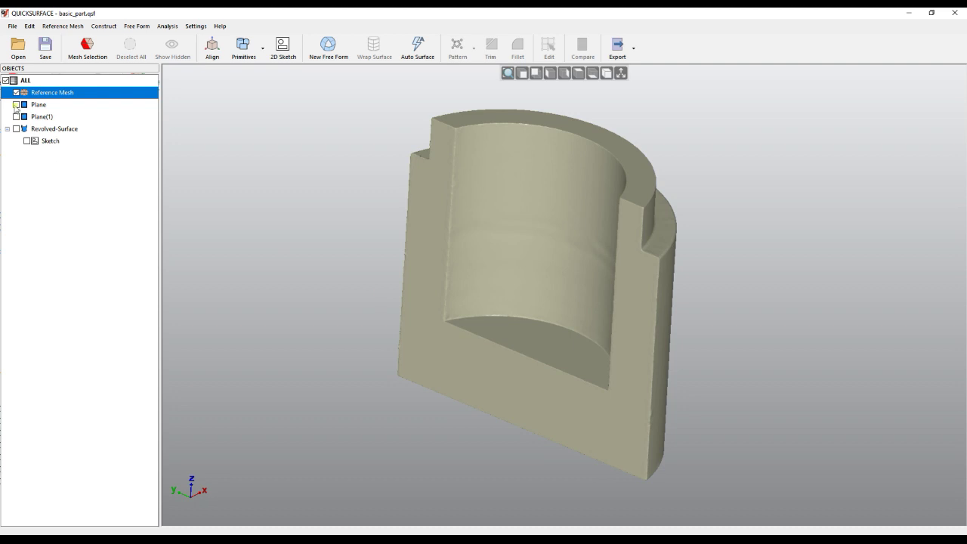
click(16, 105)
mouse_move(629, 352)
right_down()
mouse_move(459, 366)
mouse_move(501, 110)
right_up()
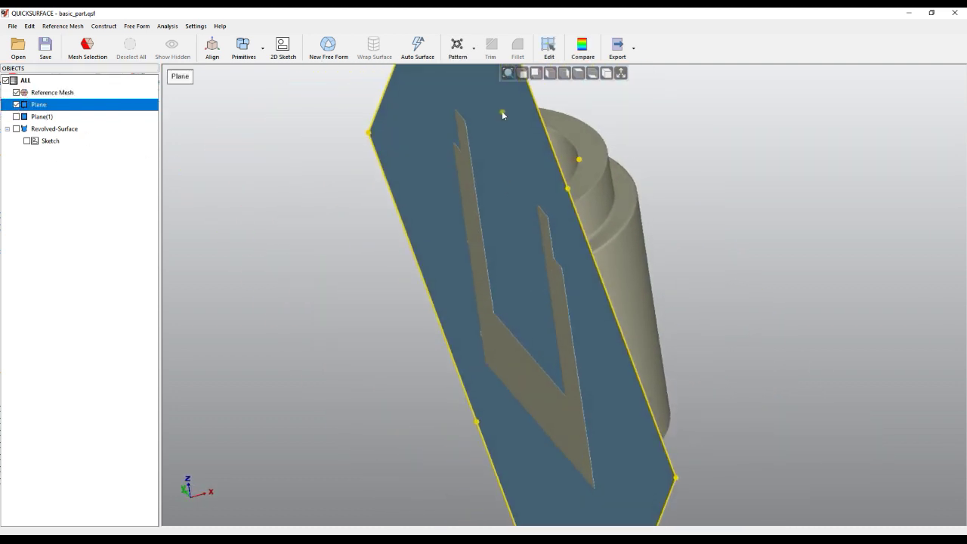
click(16, 117)
right_drag(421, 391, 549, 439)
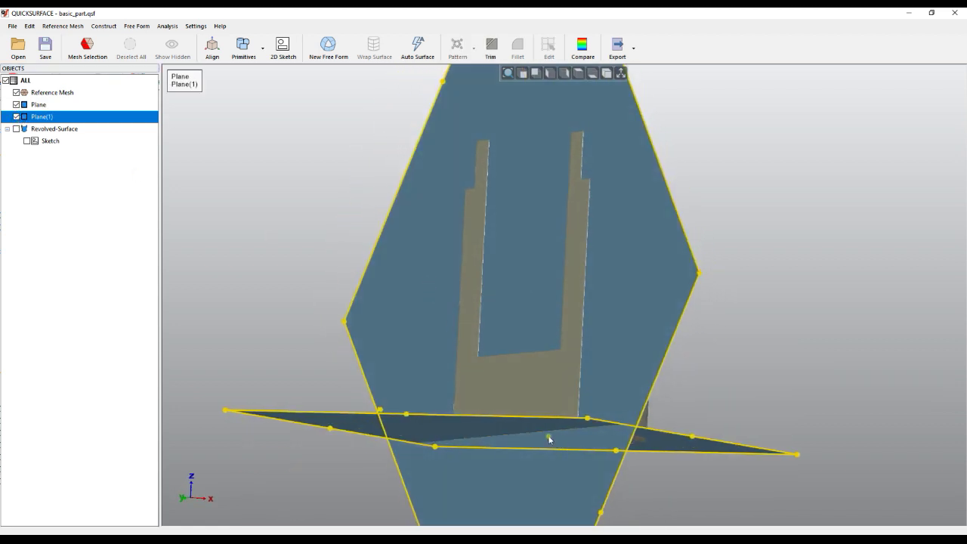
- Show the Revolved-Surface overlaying half of the scanned part
click(16, 130)
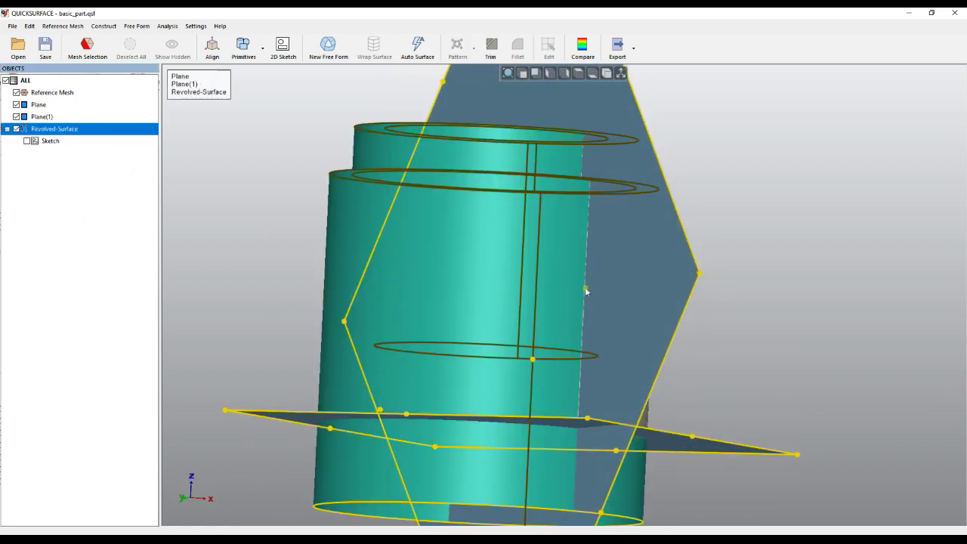
right_drag(586, 291, 538, 287)
click(771, 302)
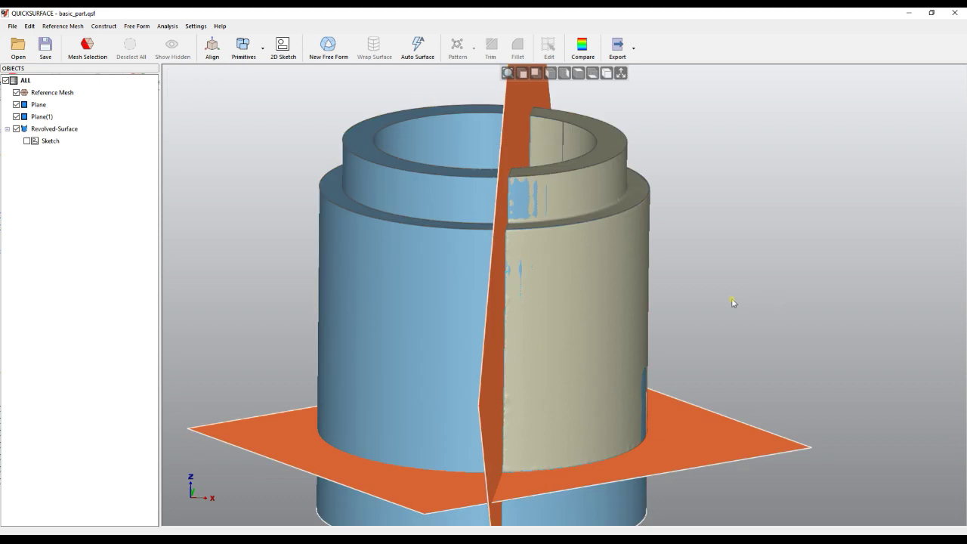
scroll(577, 281, down, 3)
right_drag(609, 298, 586, 445)
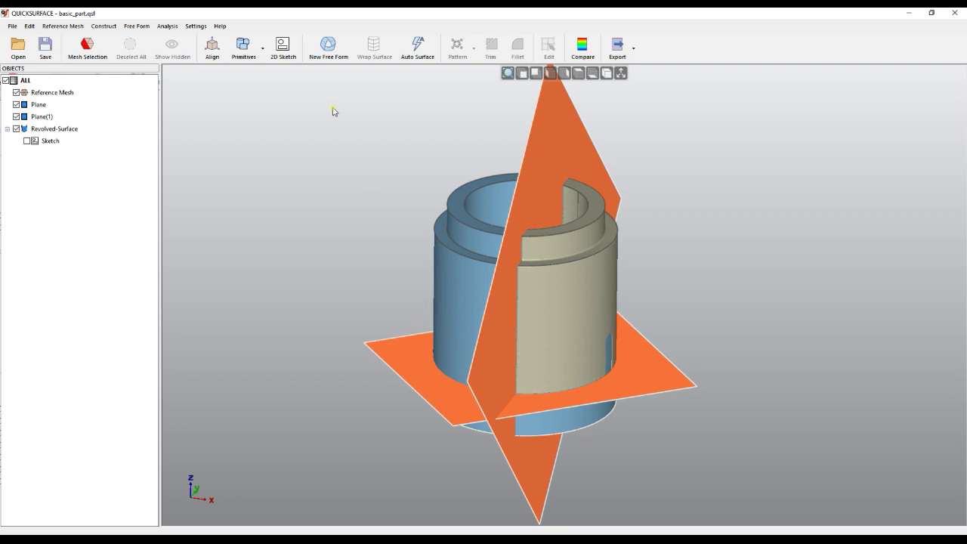
- Window-select Plane, Plane(1) and Revolved-Surface across the model
drag(333, 108, 758, 468)
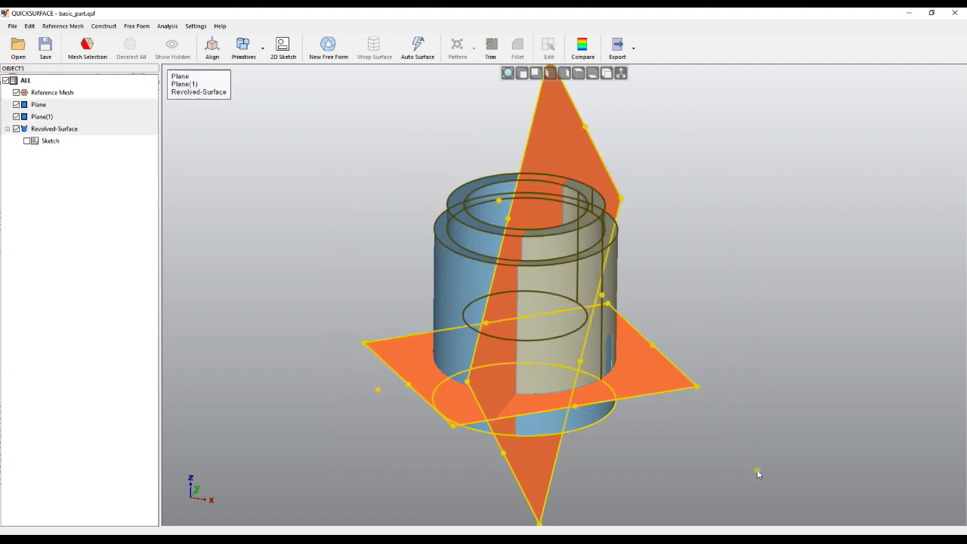
- Trim away the second plane, left half, plane leftovers and bottom strip, leaving a half-shell
click(491, 54)
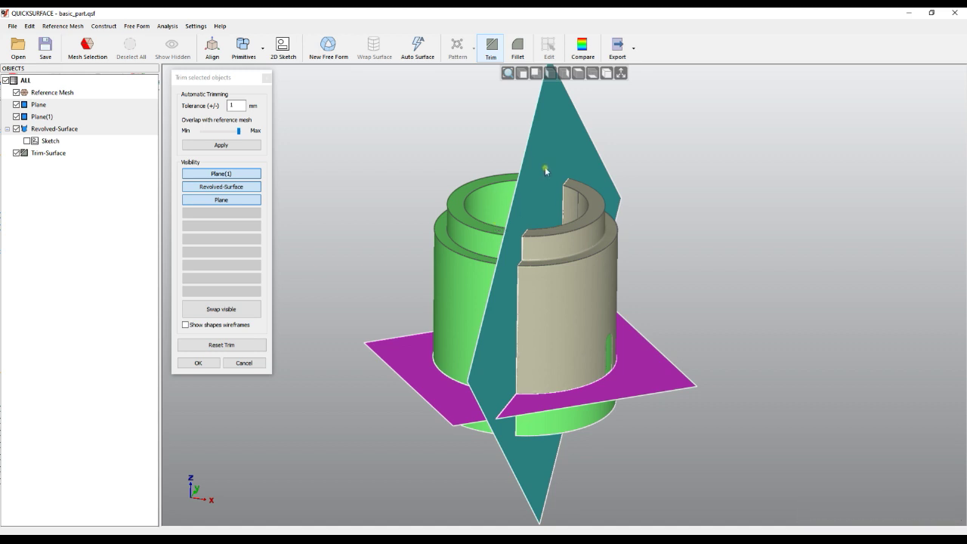
click(545, 172)
click(503, 205)
click(448, 376)
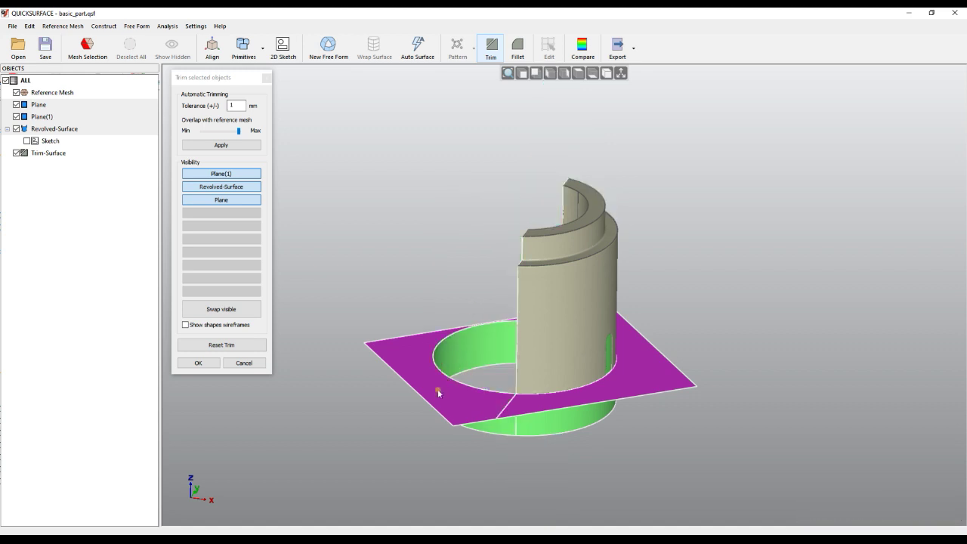
click(440, 393)
click(482, 414)
click(530, 408)
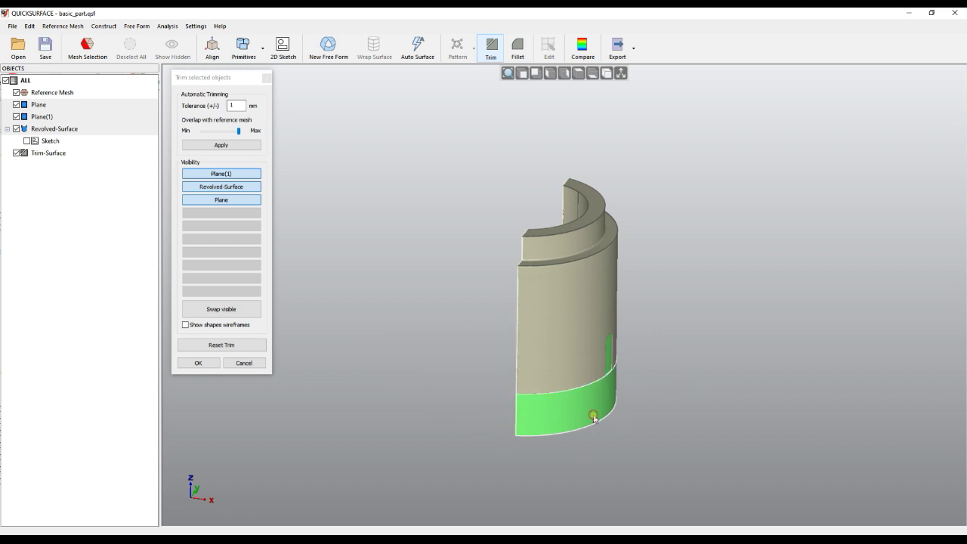
click(596, 417)
right_drag(503, 367, 684, 347)
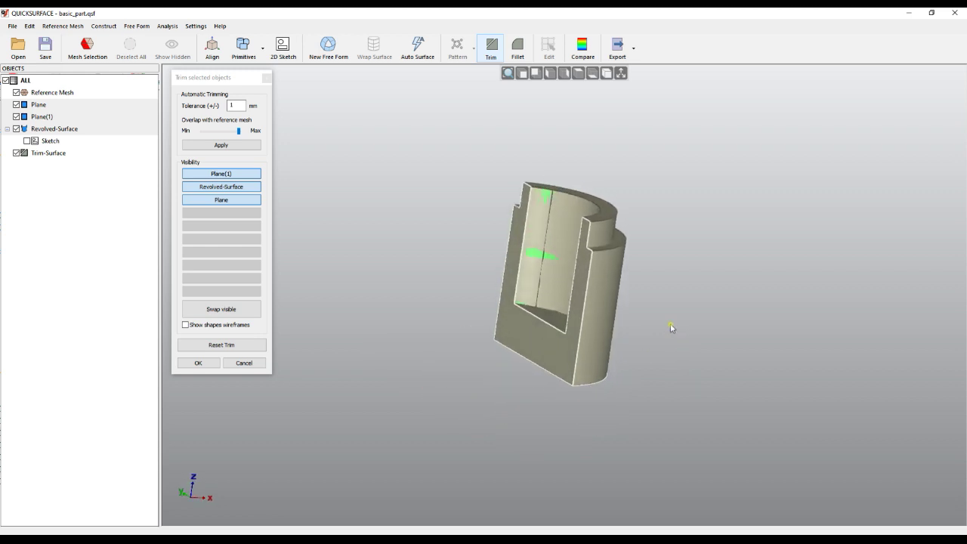
- Hide the Reference Mesh and reset the trim, restoring the full planes and revolved surface
click(16, 92)
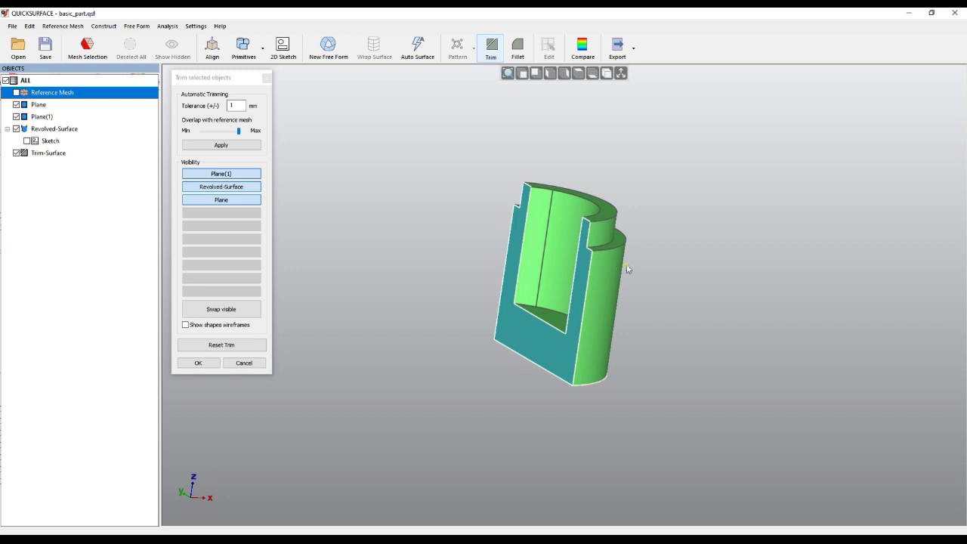
scroll(627, 268, up, 3)
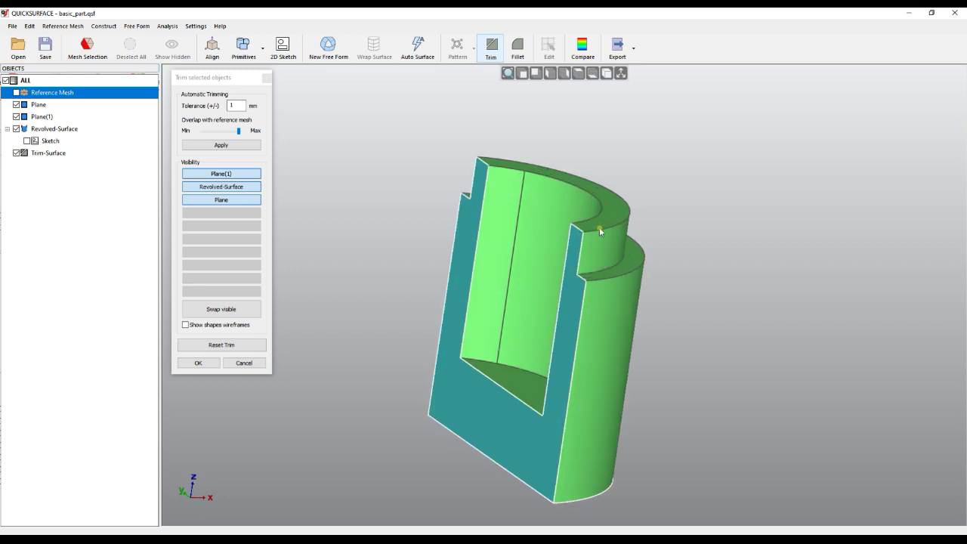
click(241, 345)
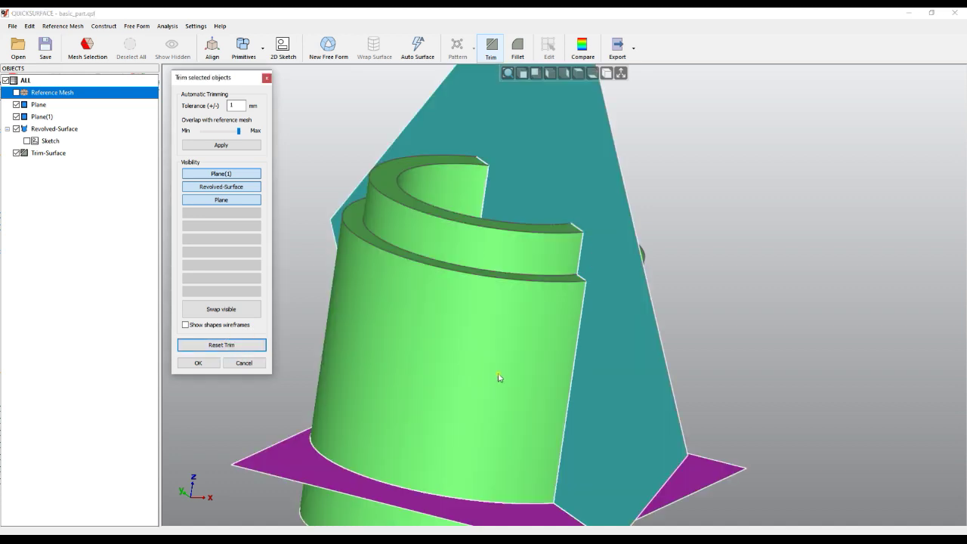
scroll(517, 393, down, 2)
right_drag(583, 366, 562, 262)
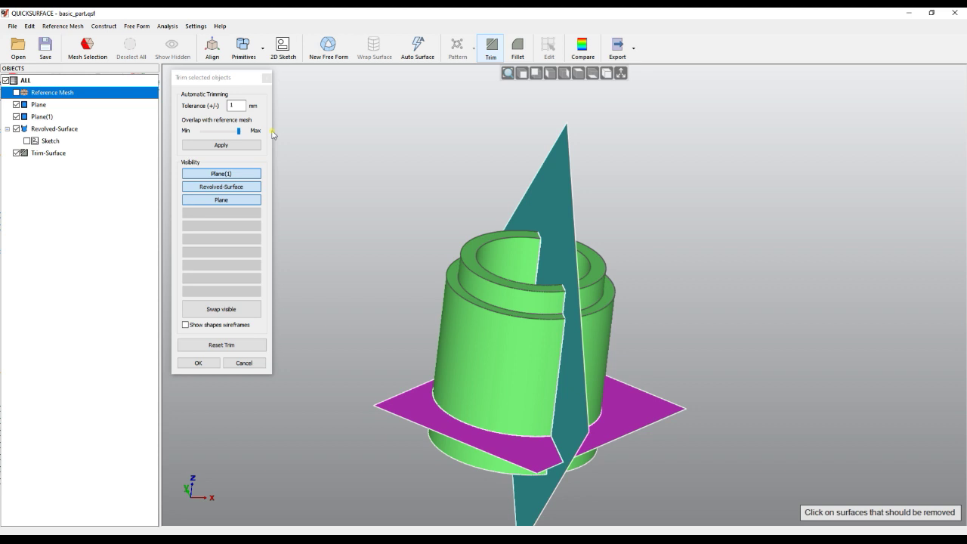
- Apply automatic trimming at 1 mm tolerance and lower the Overlap slider toward Min
click(222, 144)
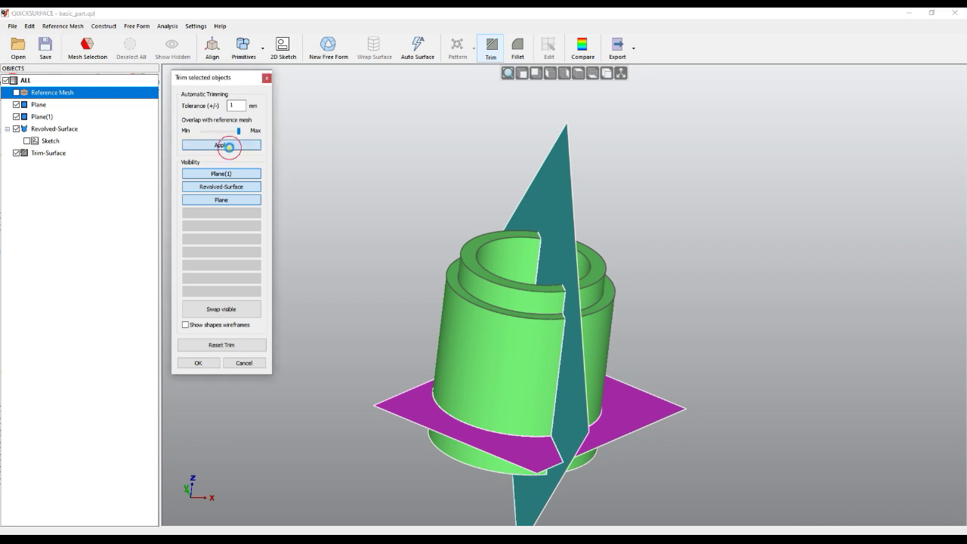
right_drag(509, 320, 672, 375)
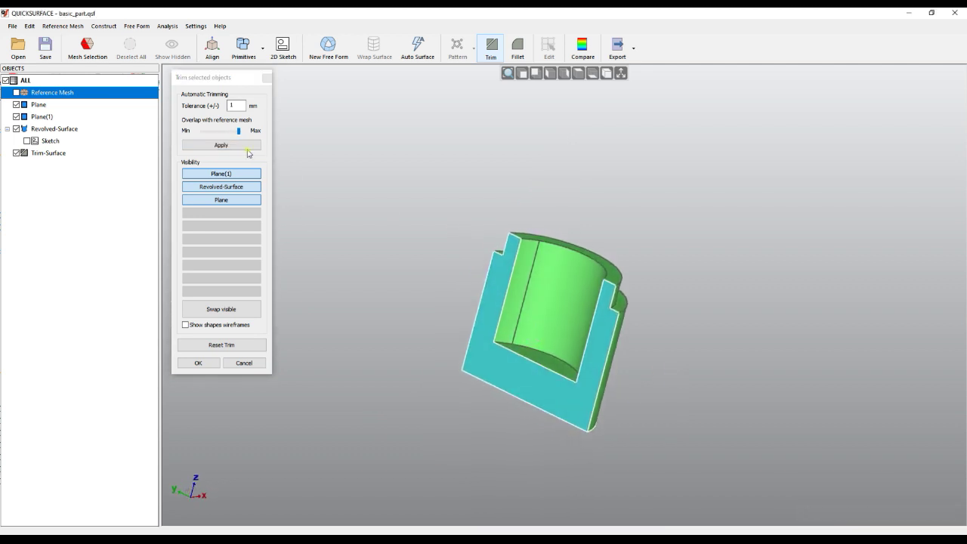
click(234, 132)
drag(234, 133, 212, 134)
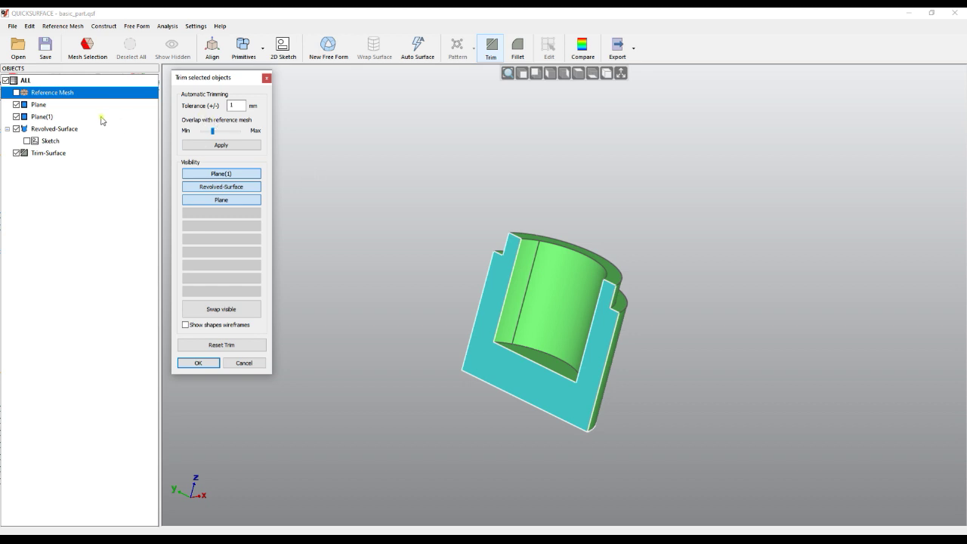
- Show the Reference Mesh over the trimmed body and inspect where they overlap
click(16, 92)
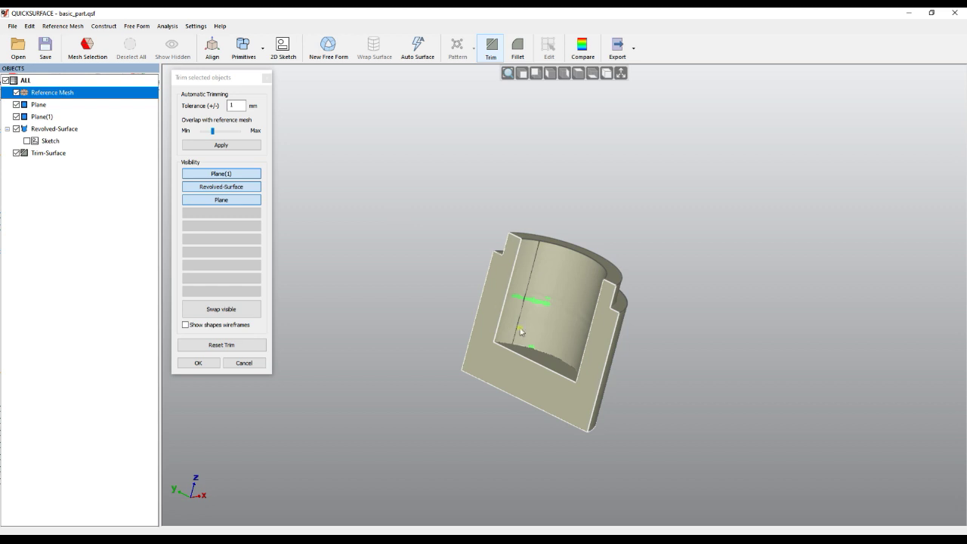
scroll(542, 295, up, 2)
scroll(541, 294, up, 2)
right_drag(520, 324, 464, 334)
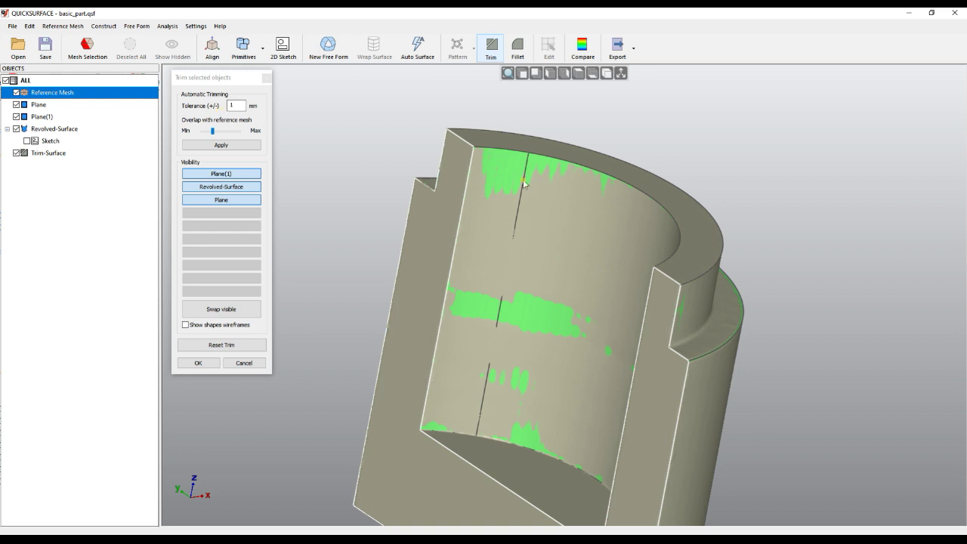
right_drag(511, 198, 488, 200)
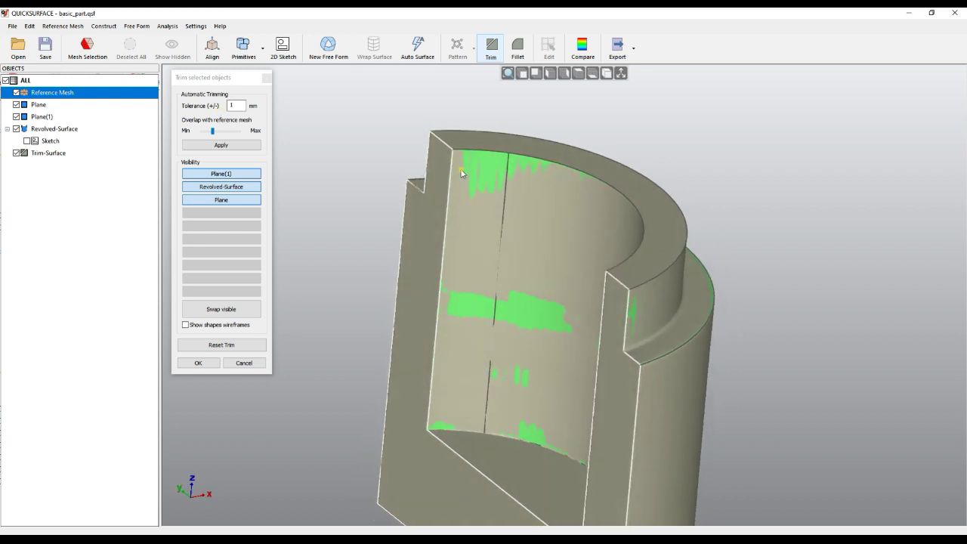
scroll(462, 173, up, 2)
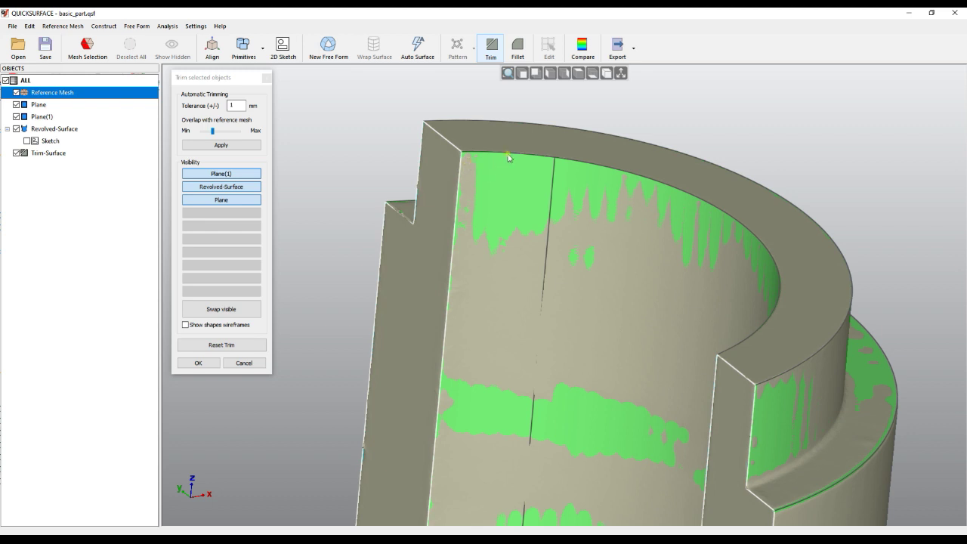
- Set the trim Tolerance to 1
click(228, 106)
text(1)
click(231, 106)
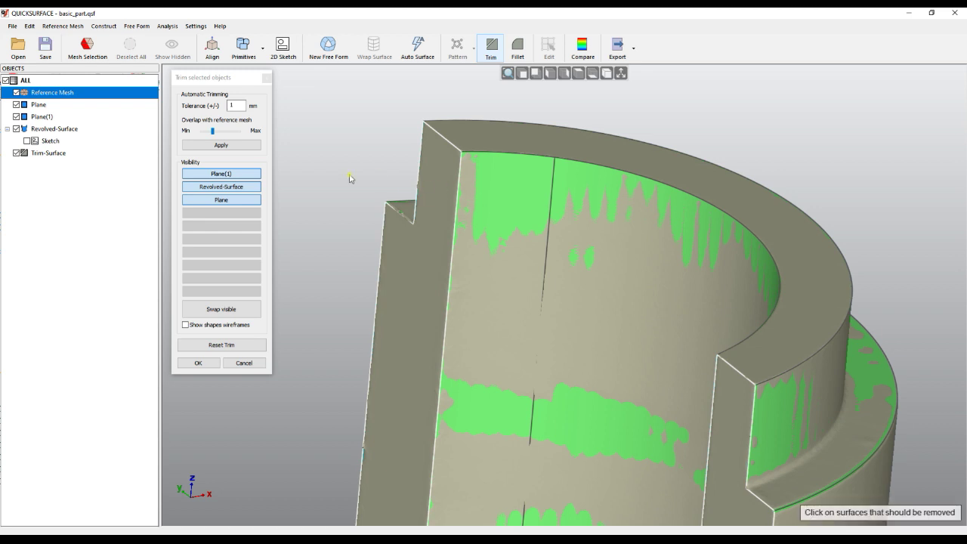
- Reset the automatic trim and hide the scanned Reference Mesh
right_drag(501, 242, 509, 277)
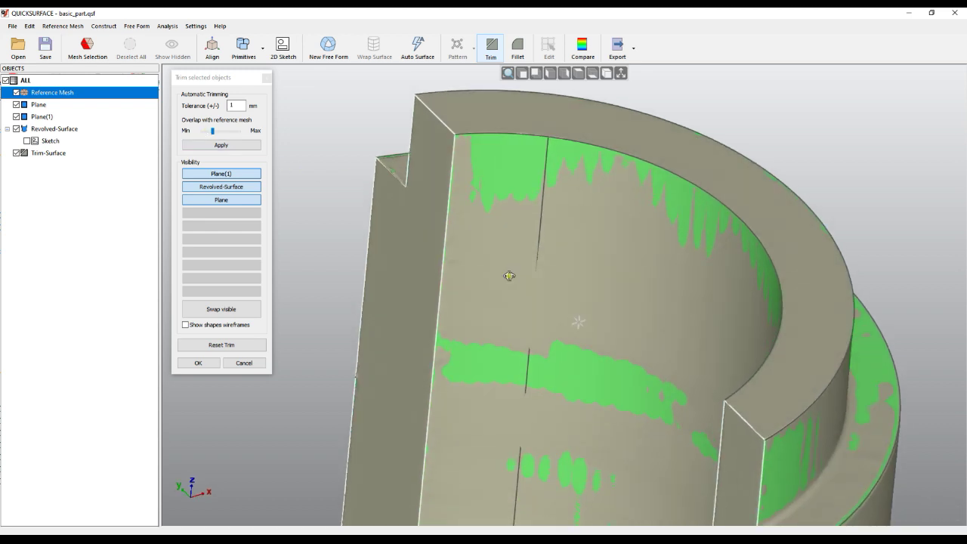
click(228, 345)
mouse_move(450, 315)
right_down()
mouse_move(546, 367)
mouse_move(427, 347)
right_up()
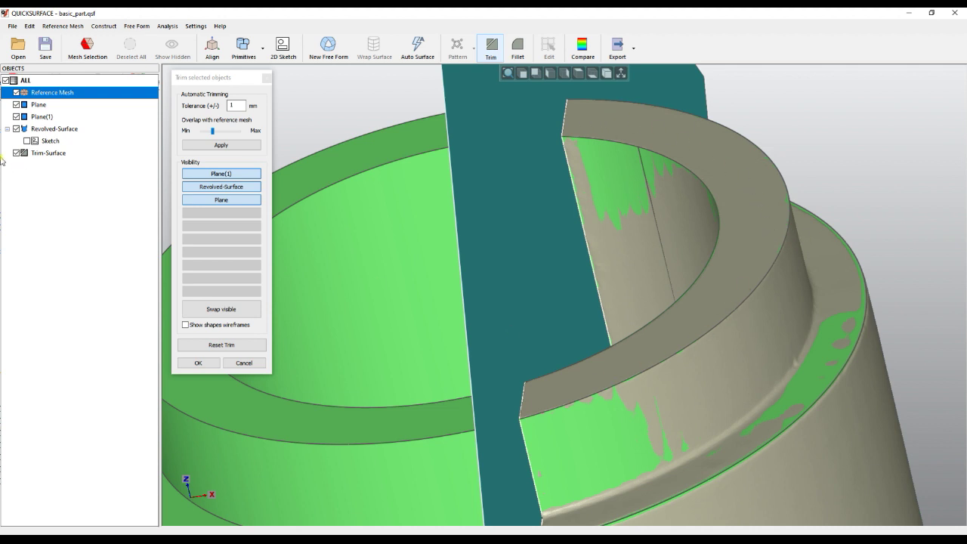
click(17, 92)
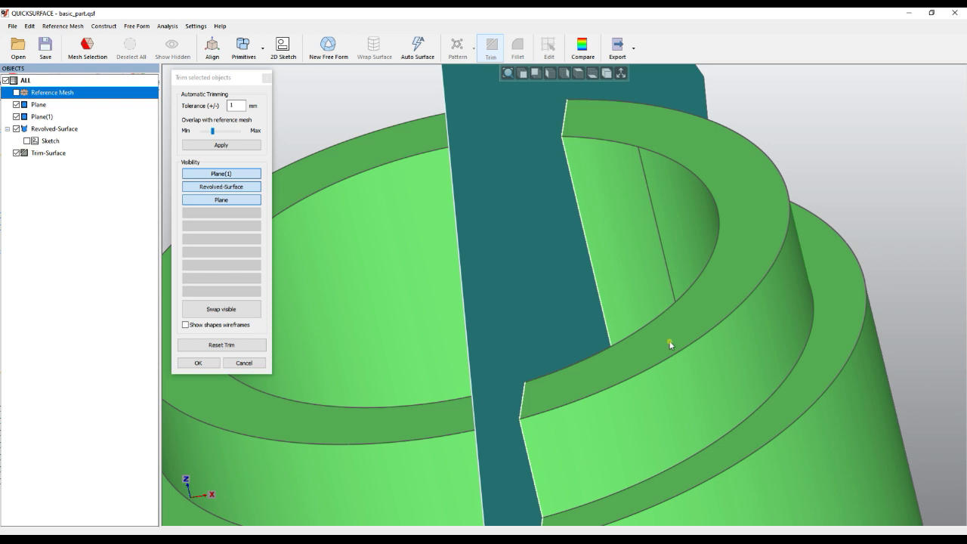
click(212, 134)
- Move the reference-mesh Overlap slider to Min, then Max, then a low value
drag(212, 134, 202, 138)
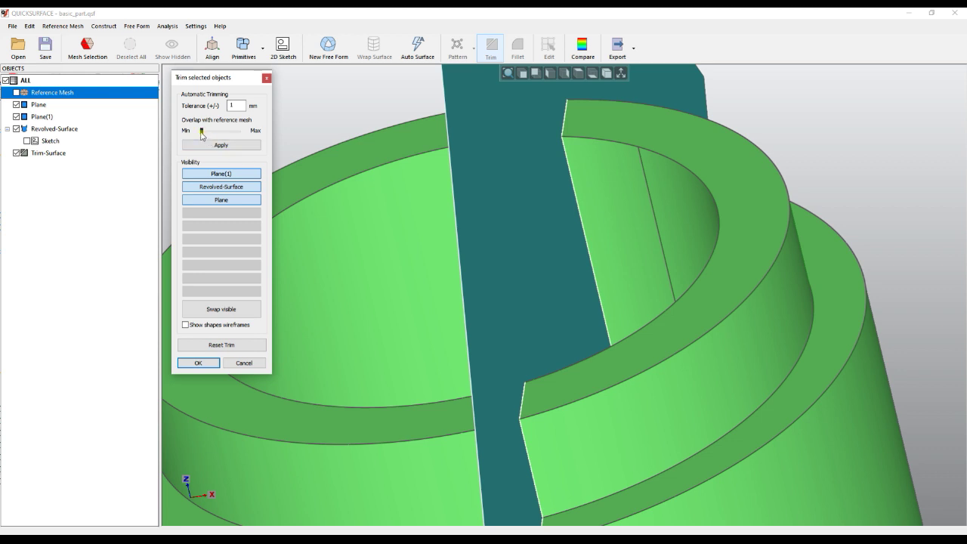
drag(202, 131, 260, 140)
drag(239, 131, 214, 136)
- Apply automatic trimming, inspect the cut faces, then reset the trim
click(225, 144)
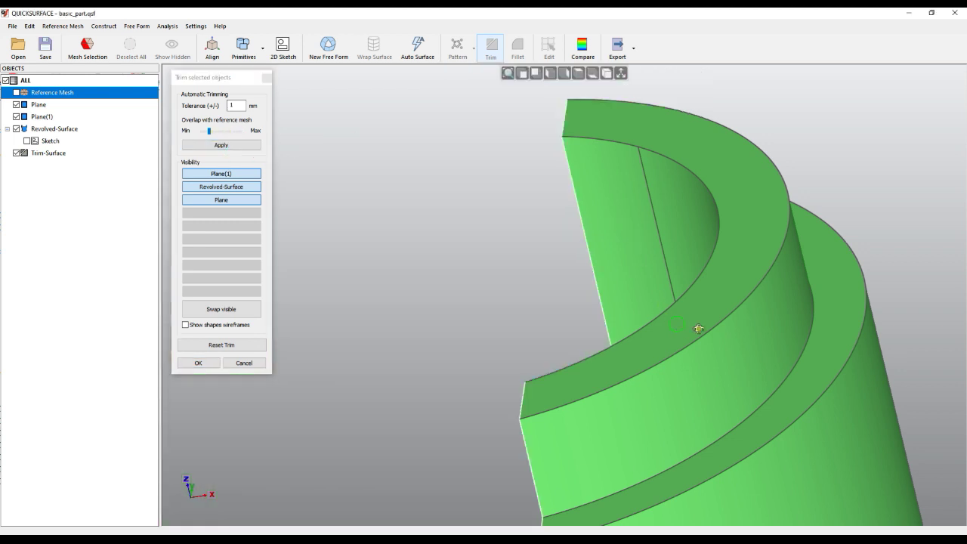
right_drag(698, 329, 559, 242)
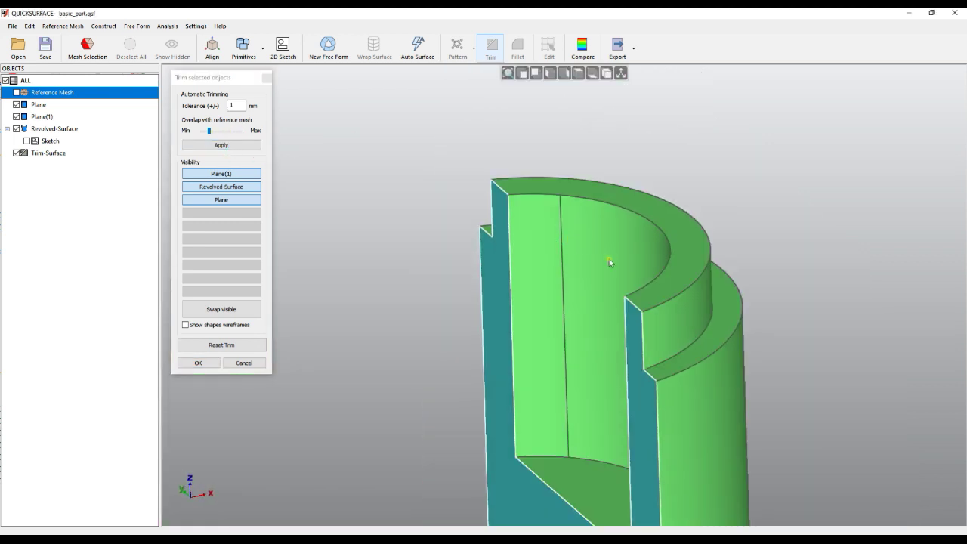
scroll(624, 259, up, 2)
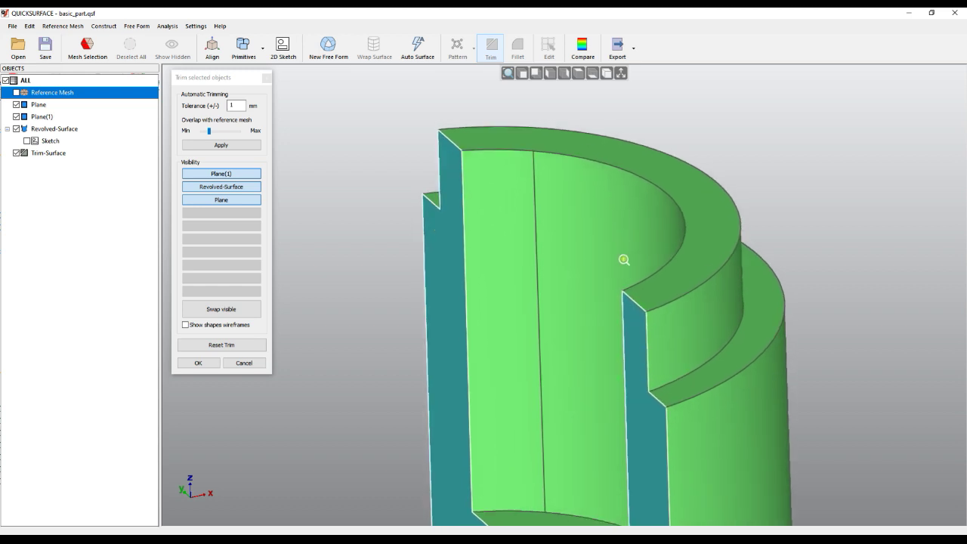
right_drag(624, 259, 623, 217)
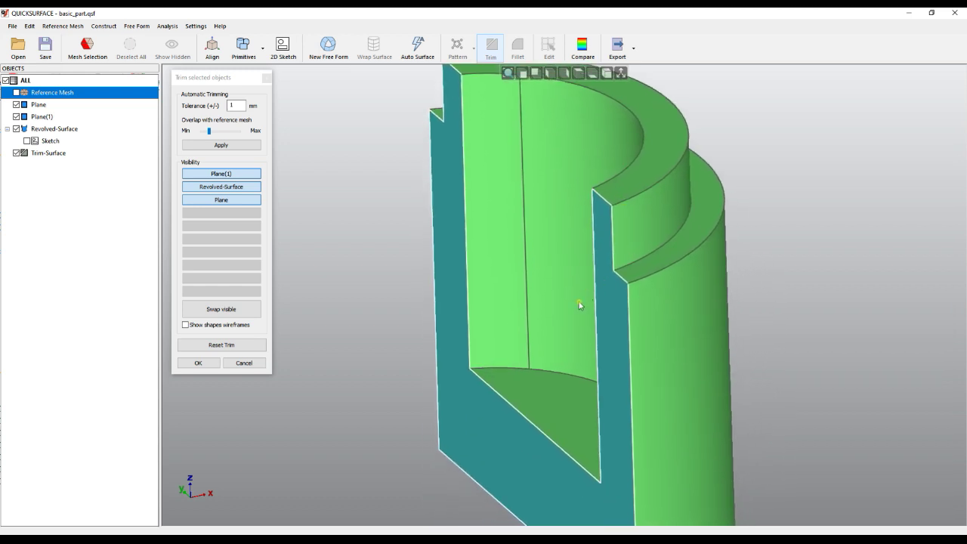
click(211, 146)
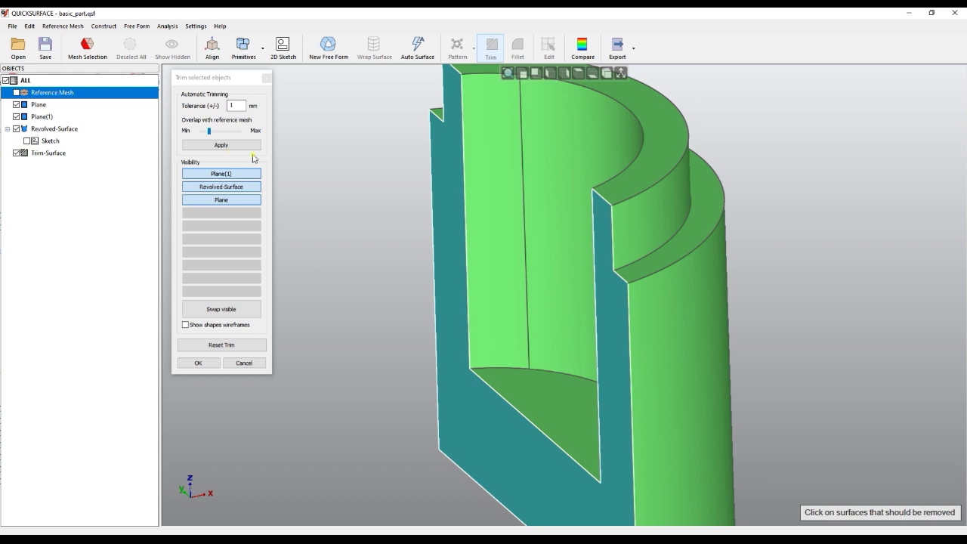
click(227, 348)
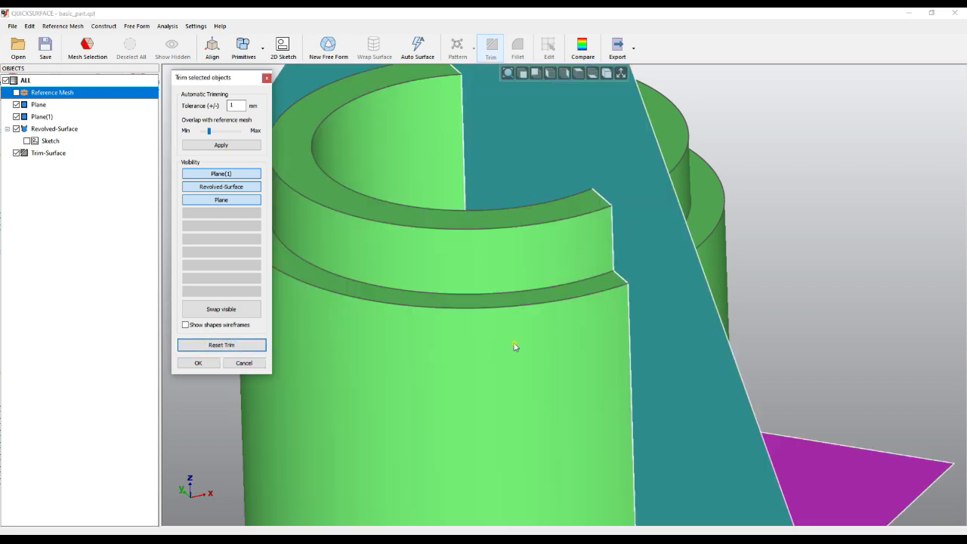
- Remove the green cylinder segment, magenta triangular piece and teal plane piece
click(439, 263)
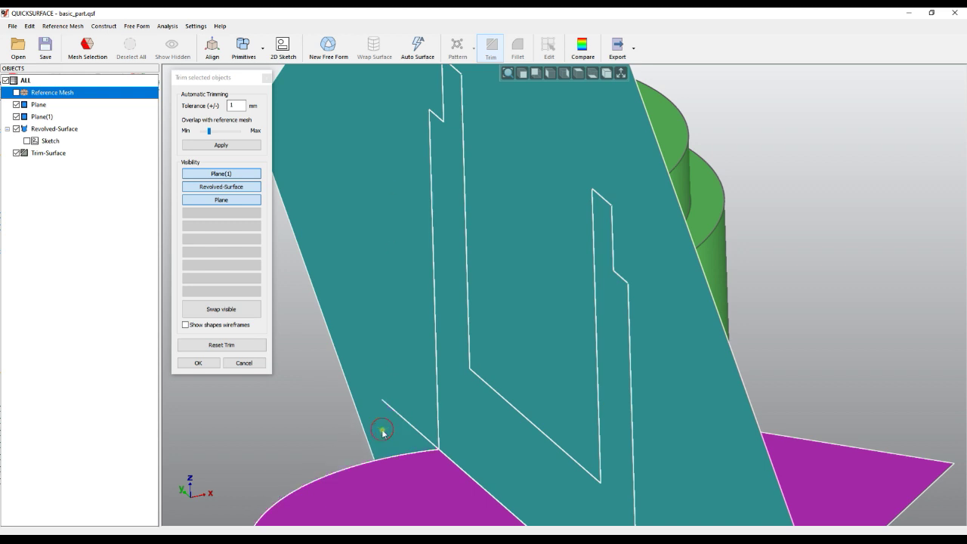
click(397, 476)
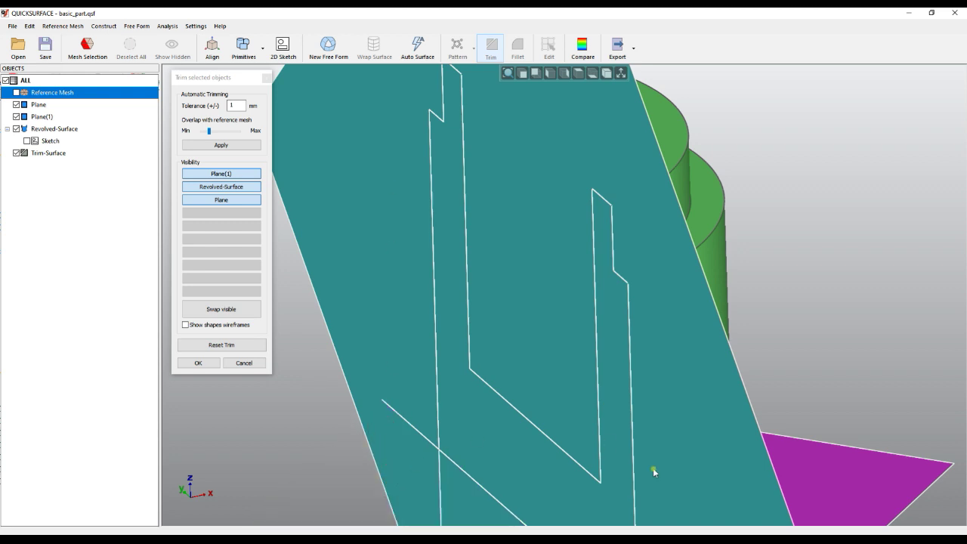
click(743, 478)
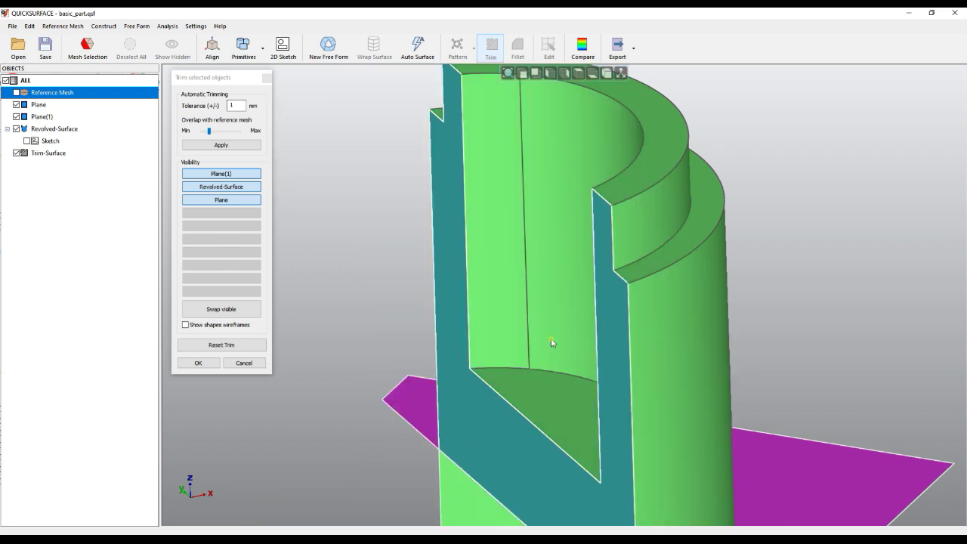
- Reset the manual trims and reapply automatic trimming
click(222, 344)
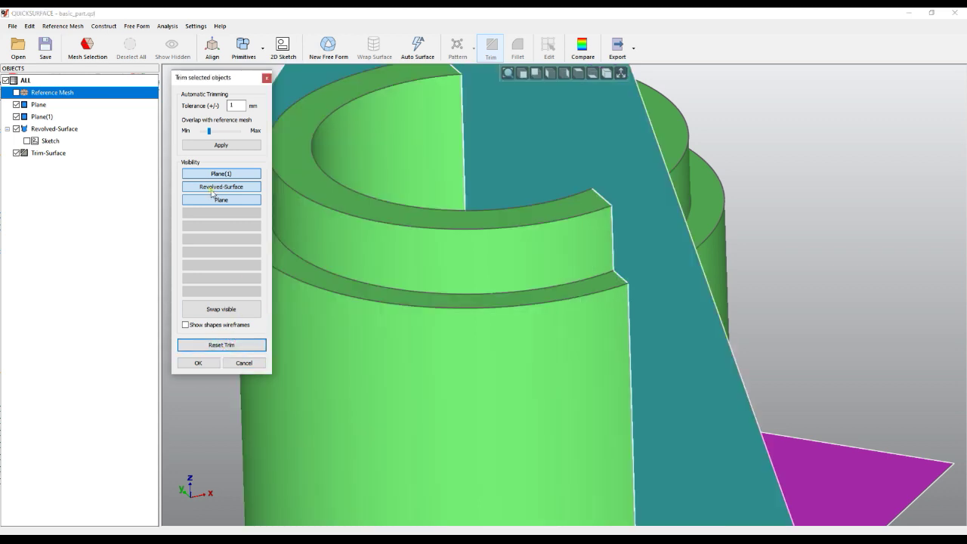
click(228, 145)
mouse_move(572, 352)
right_down()
mouse_move(714, 242)
mouse_move(641, 340)
right_up()
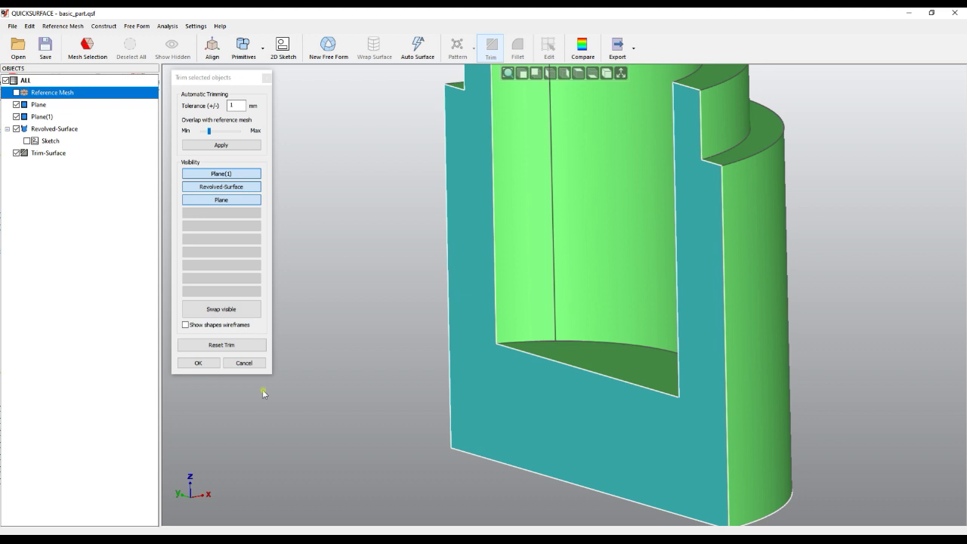
- Confirm the trim to make Trim-Surface a closed solid, then show the recent files list
click(200, 363)
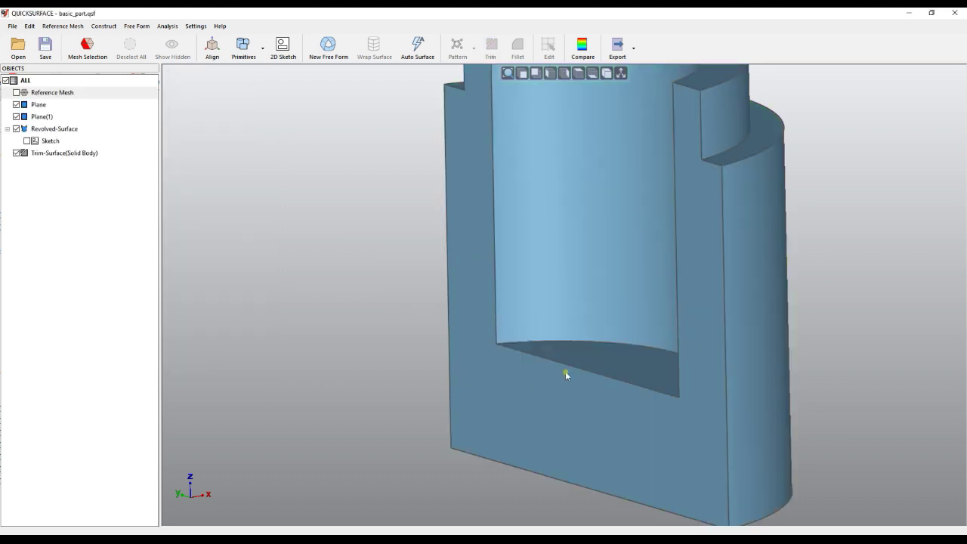
right_drag(674, 293, 630, 335)
scroll(628, 329, down, 3)
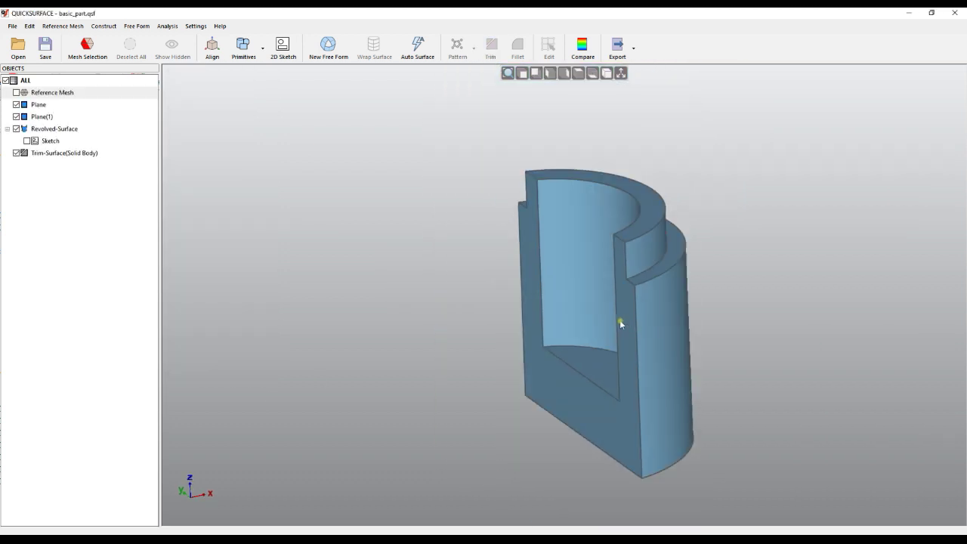
click(12, 26)
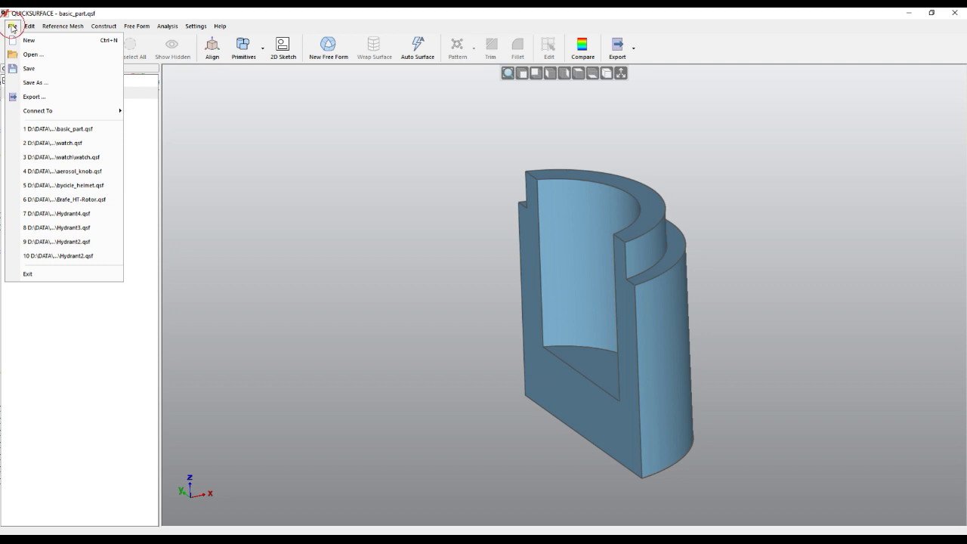
- Load recent watch.qsf without saving the current part, then bring up the Trim-Surface(7) context menu
click(78, 143)
click(497, 298)
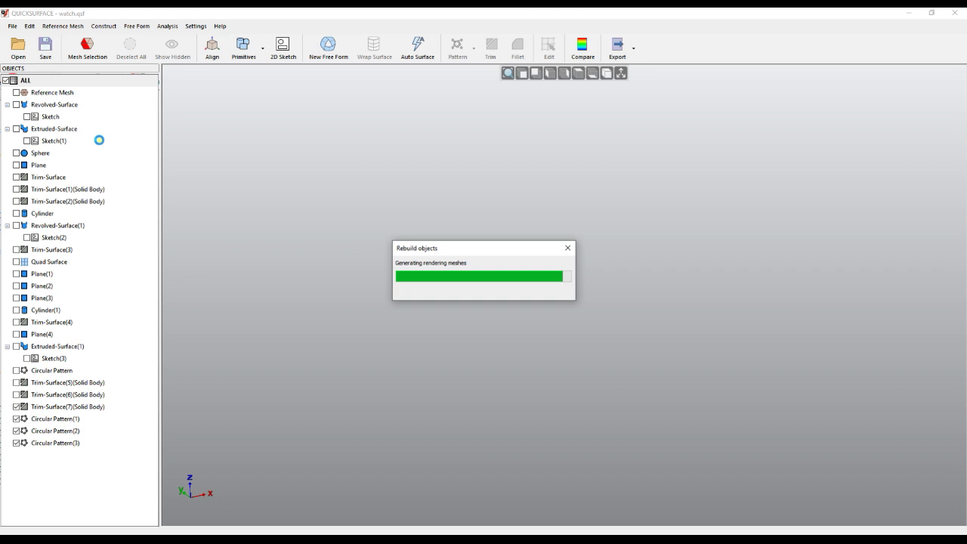
right_drag(373, 317, 335, 367)
right_click(60, 412)
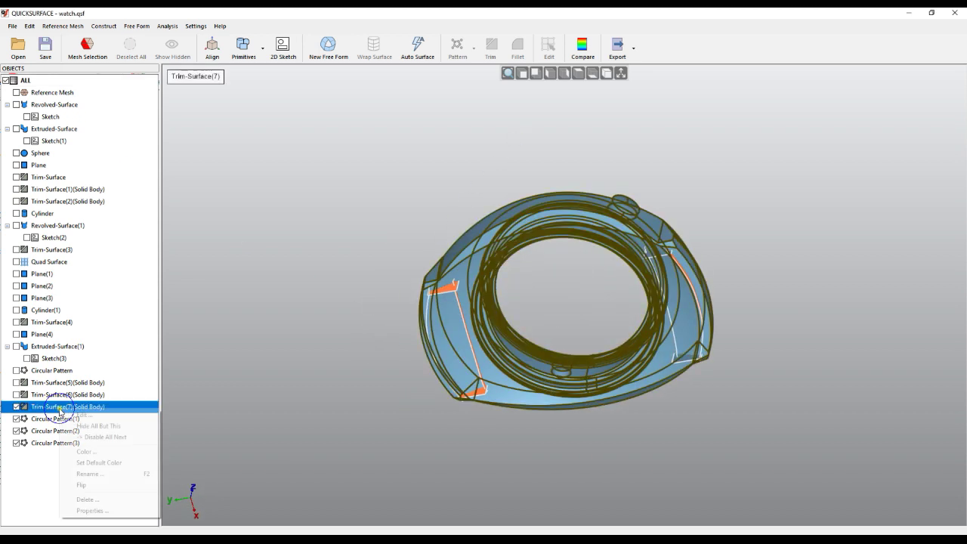
- Isolate the Trim-Surface(7) body, then switch to showing only the scanned reference mesh
click(97, 425)
right_drag(443, 335, 458, 162)
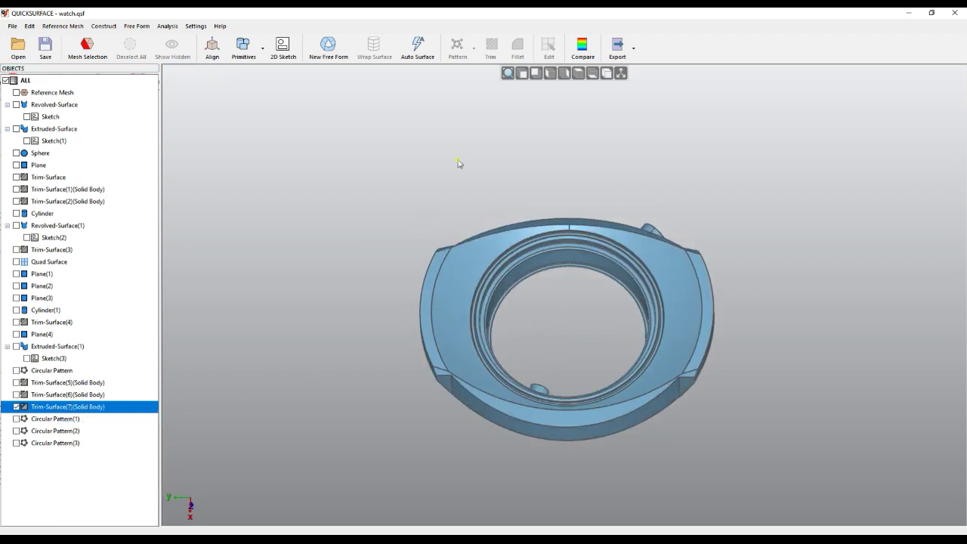
scroll(363, 379, up, 3)
right_drag(363, 379, 388, 310)
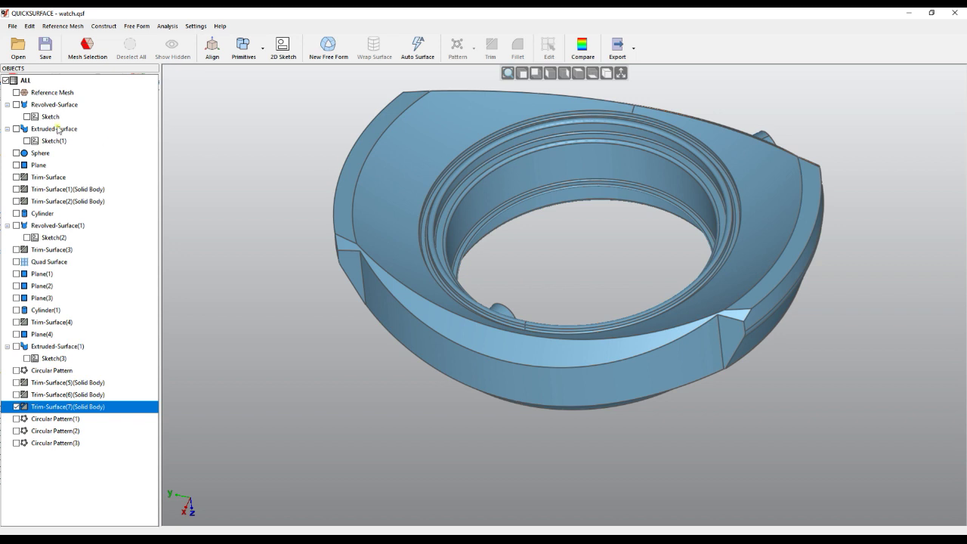
click(16, 92)
right_click(56, 94)
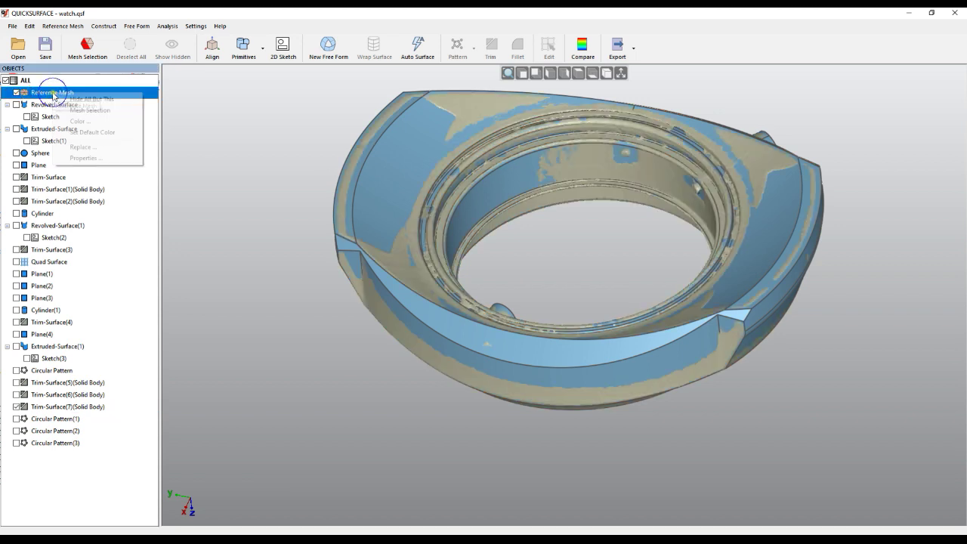
click(85, 101)
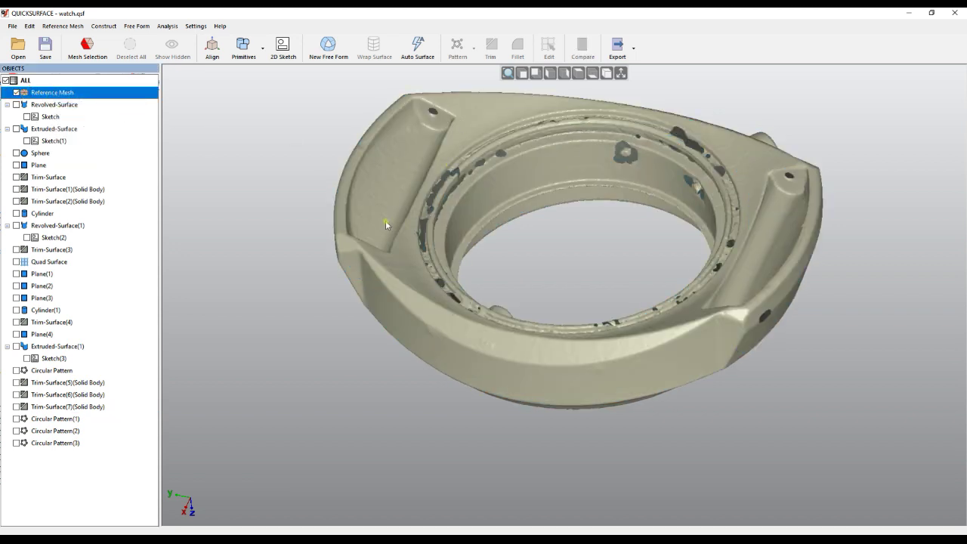
- Turn on Circular Pattern(1), (2), (3) and the Trim-Surface(7) case body
click(17, 419)
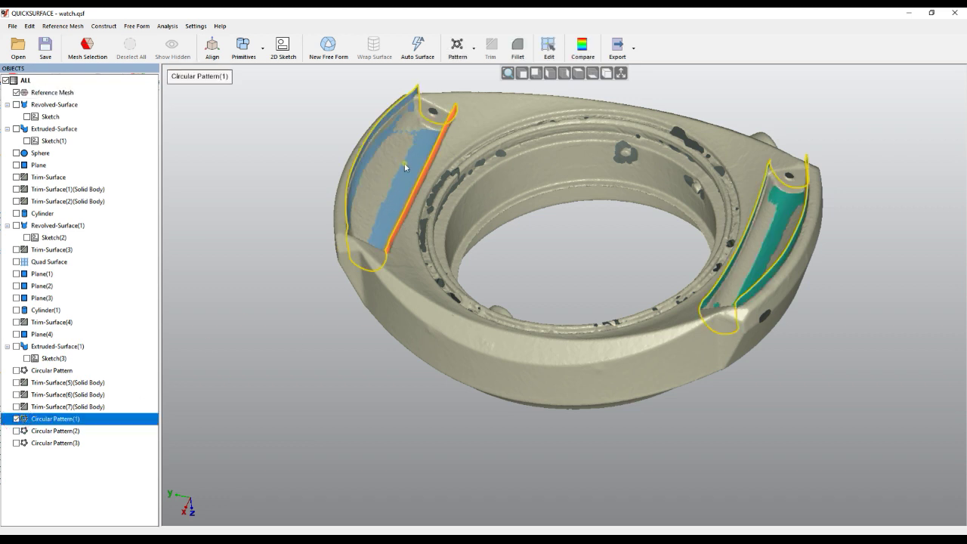
click(16, 431)
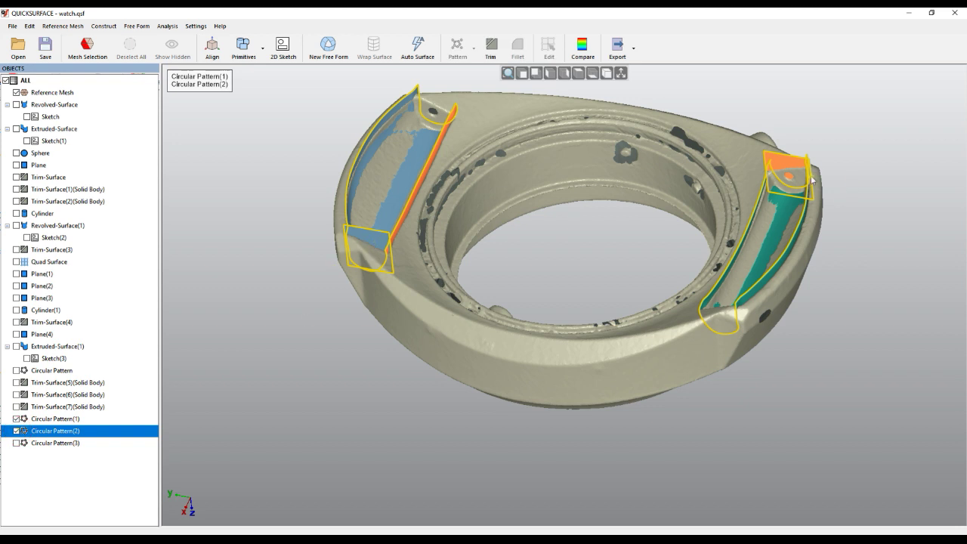
click(16, 444)
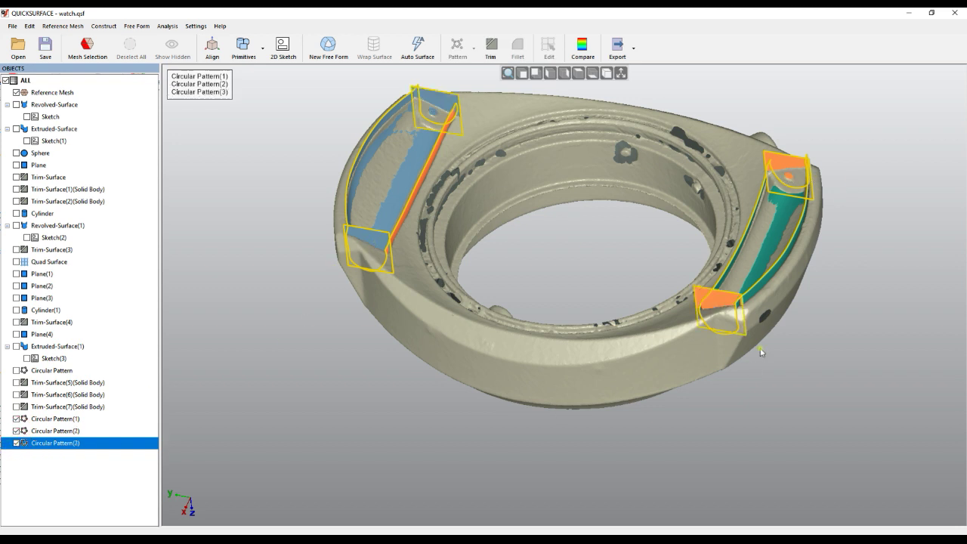
click(17, 407)
click(560, 278)
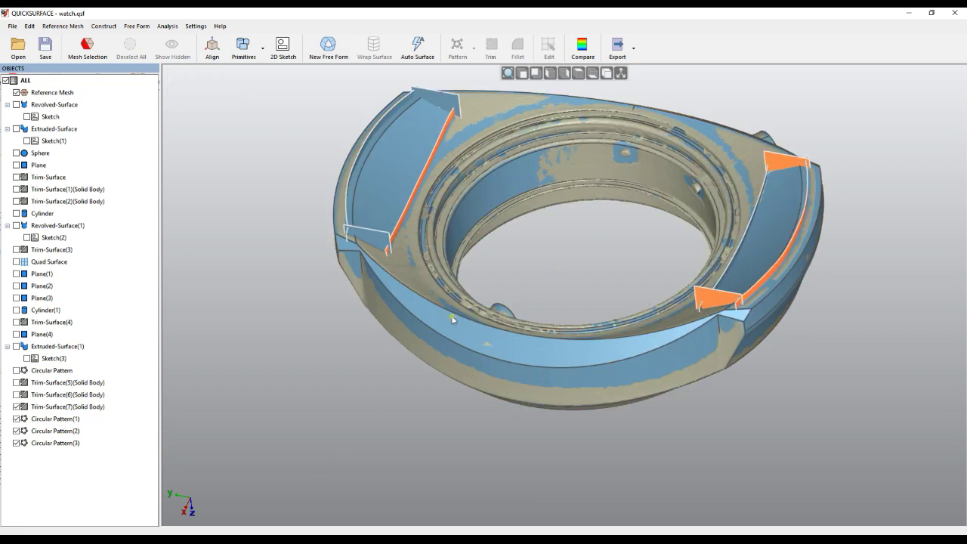
right_drag(452, 321, 416, 275)
- Hide the reference mesh and box-select the case body with all three patterns
click(16, 93)
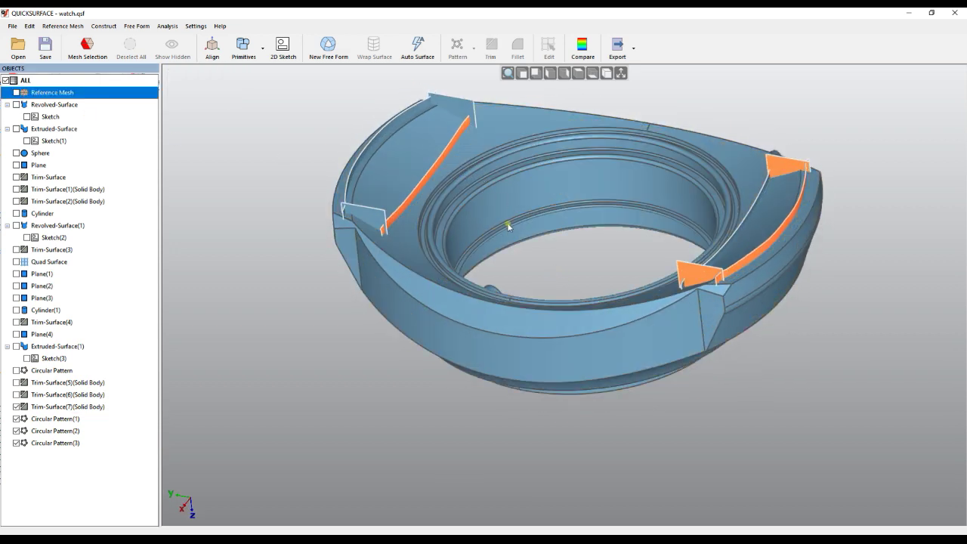
right_drag(510, 227, 518, 240)
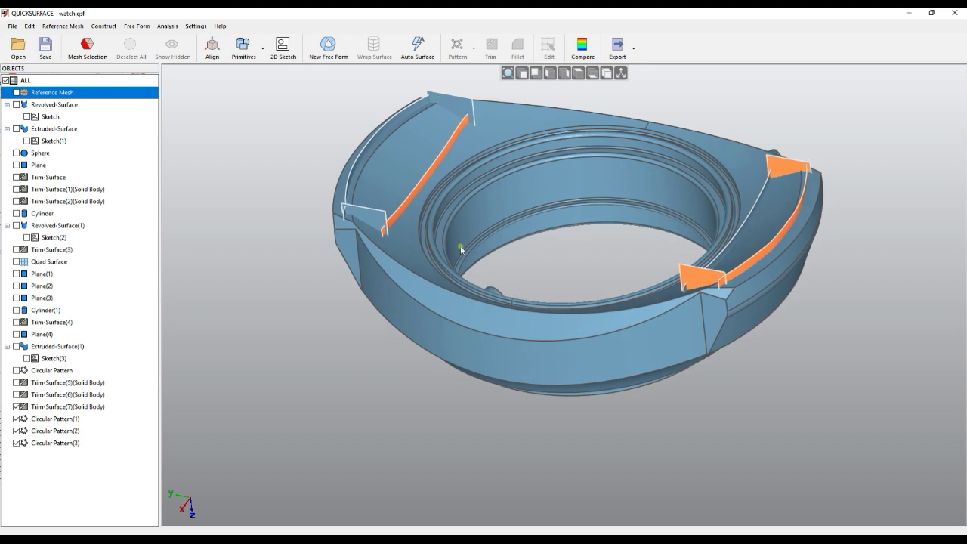
scroll(566, 281, down, 3)
drag(359, 100, 764, 374)
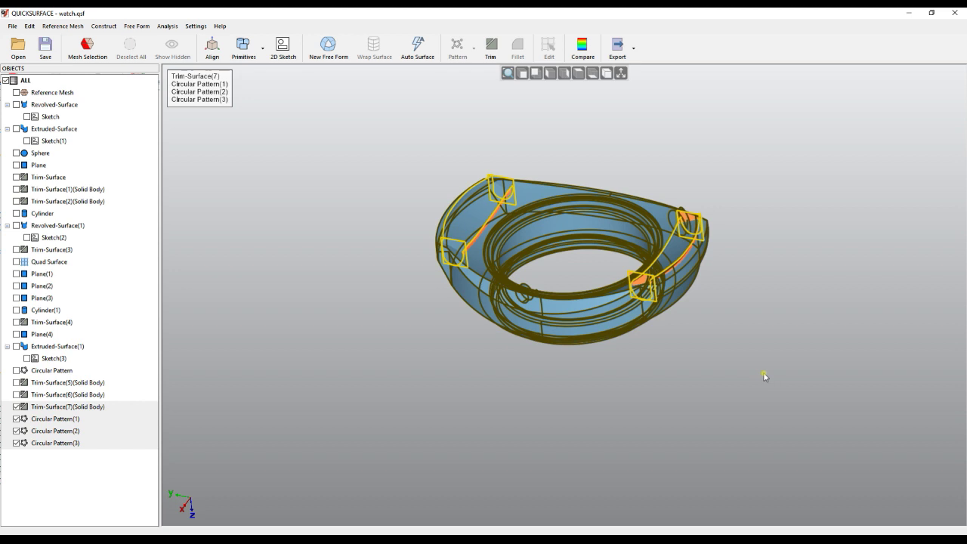
- Trim the selection, picking the left pocket's curved surface, and toggle Trim-Surface(7) to inspect it
click(492, 50)
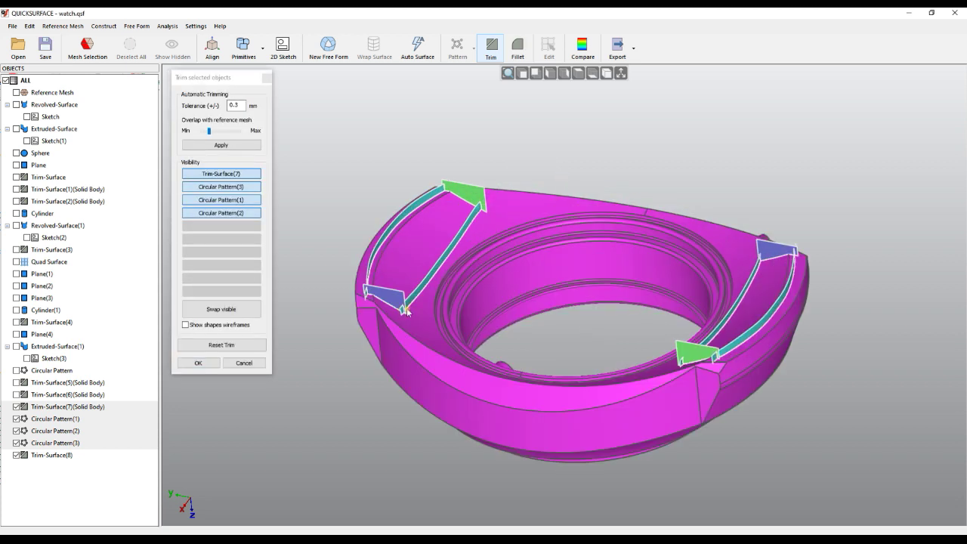
scroll(478, 214, up, 3)
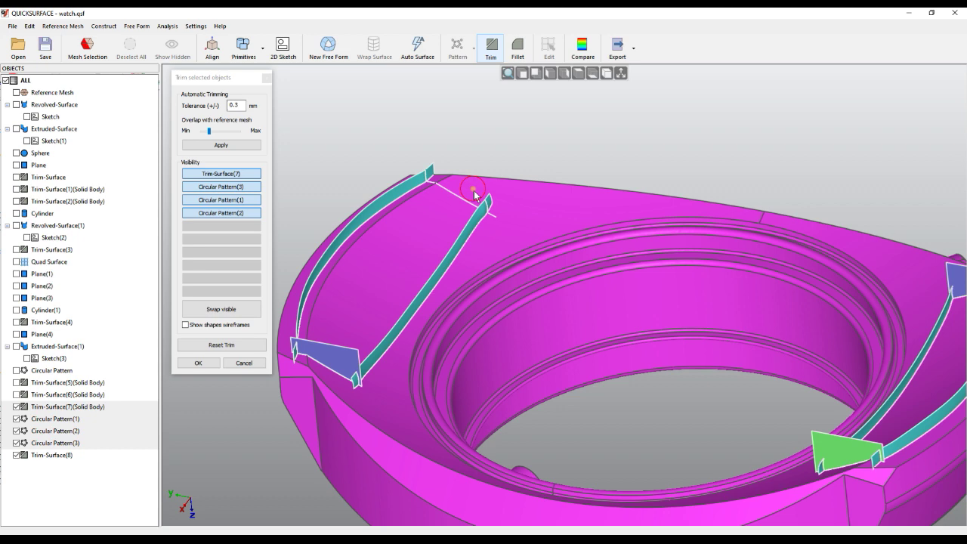
click(426, 242)
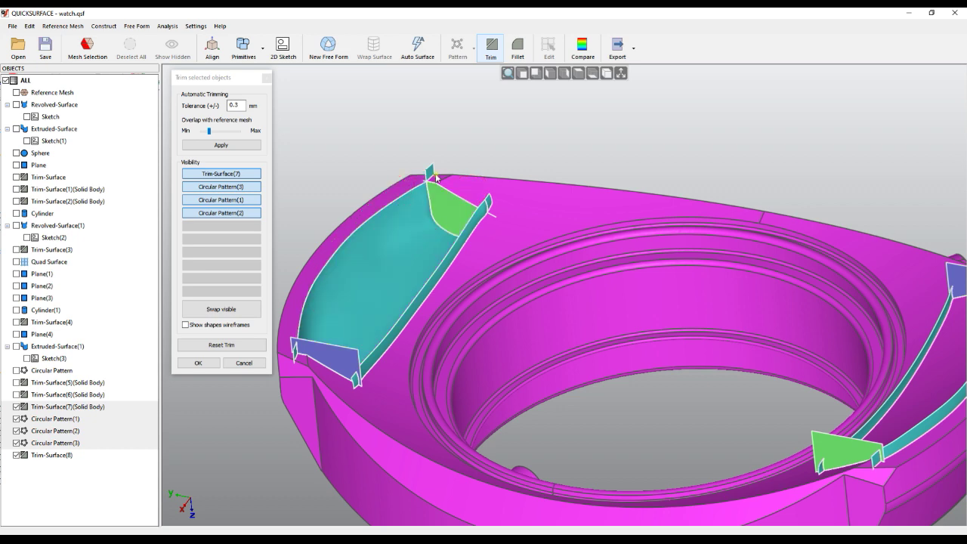
scroll(455, 193, up, 3)
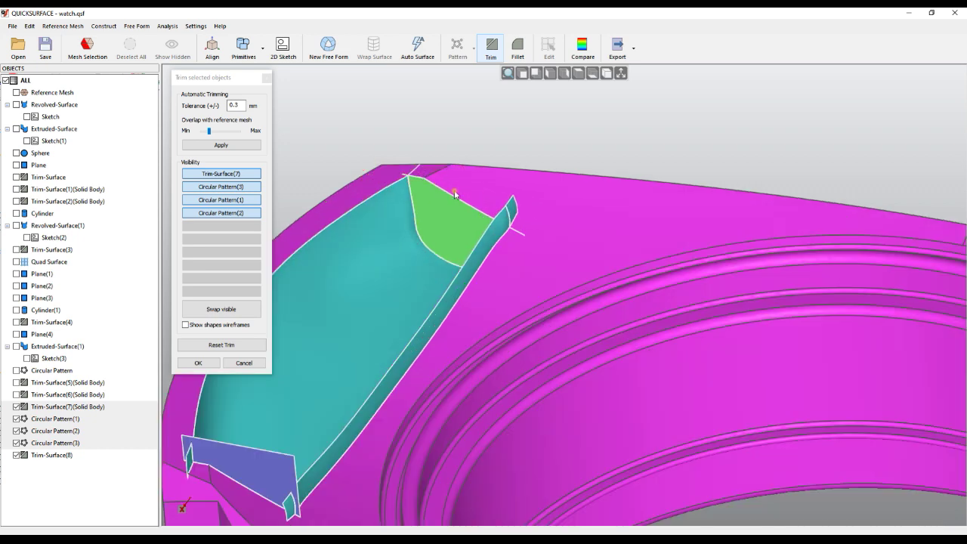
click(240, 175)
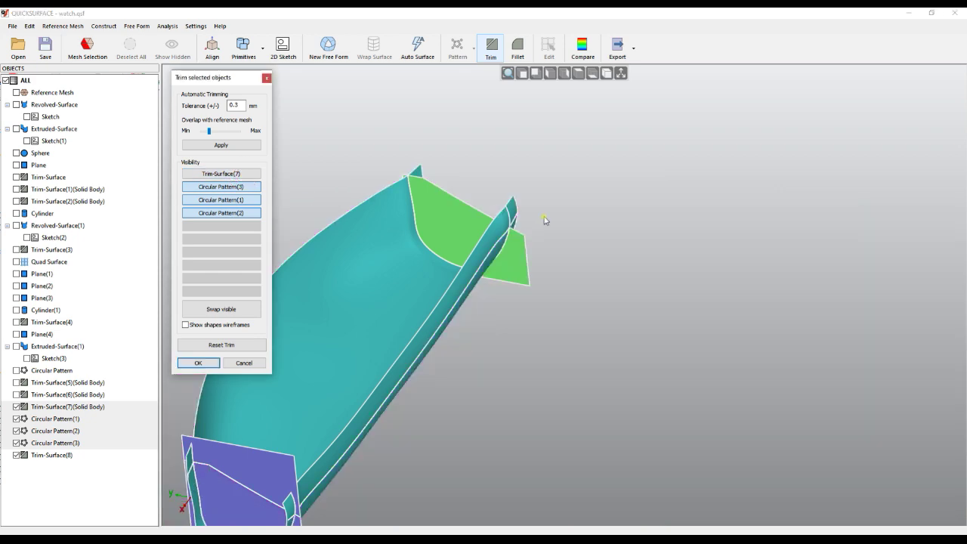
click(221, 174)
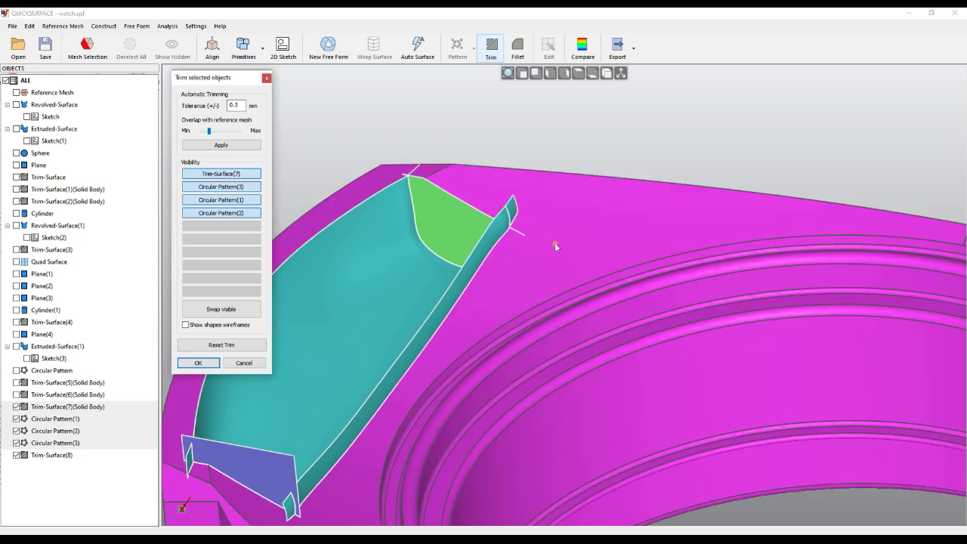
scroll(442, 217, down, 5)
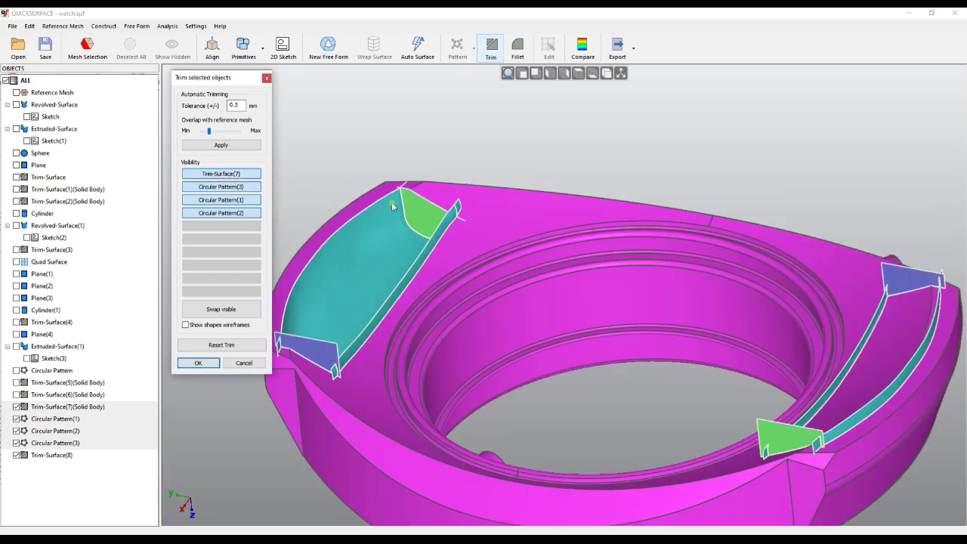
- Reset the trim picks, apply the automatic trim, nudge Overlap with reference mesh up, and show the scan
click(222, 344)
scroll(473, 254, down, 4)
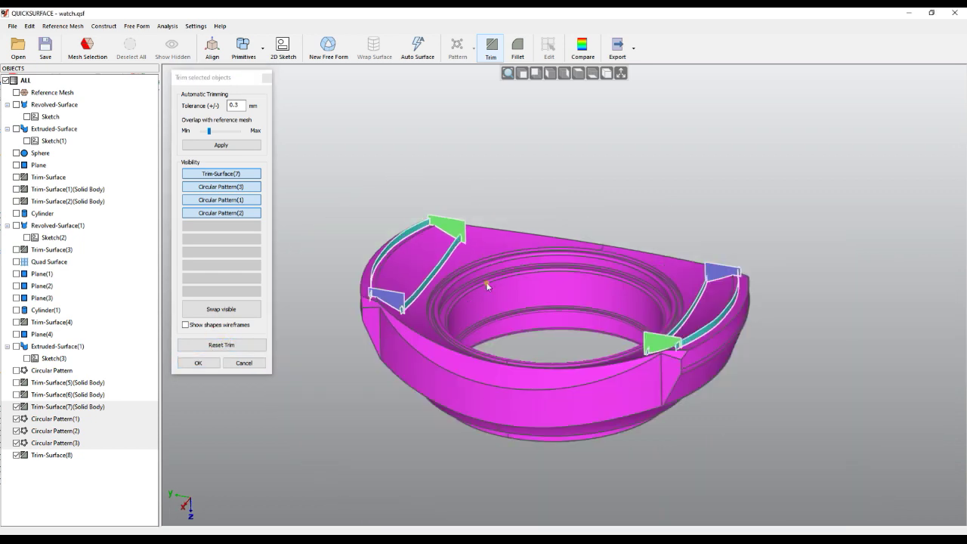
click(217, 147)
click(212, 132)
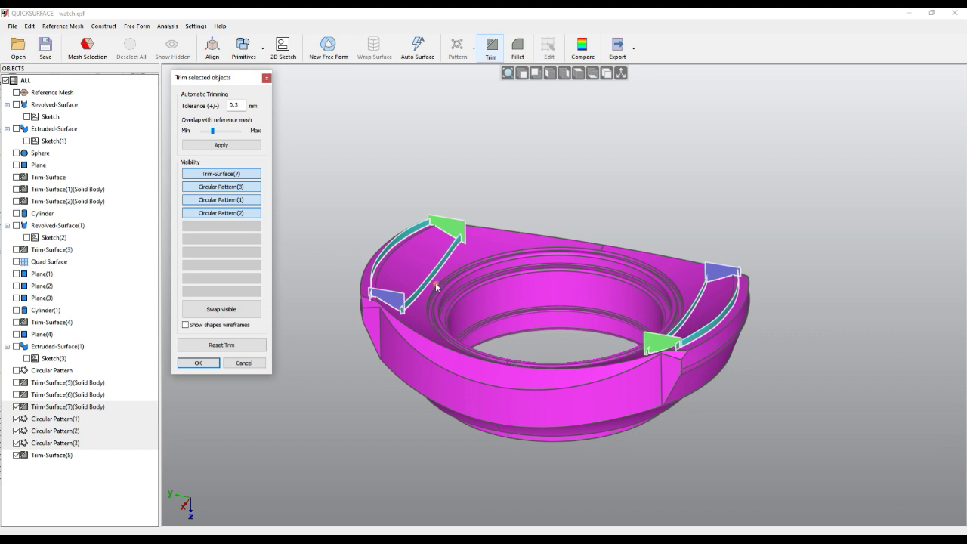
click(16, 92)
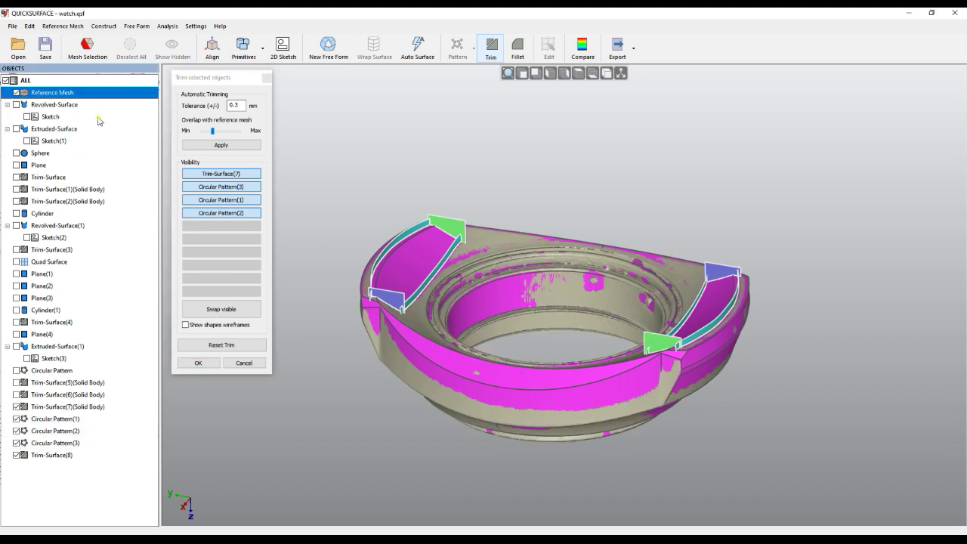
- Hide the mesh, apply auto-trim, check the two pockets with Trim-Surface(7) toggled, and confirm with OK
click(16, 92)
click(221, 145)
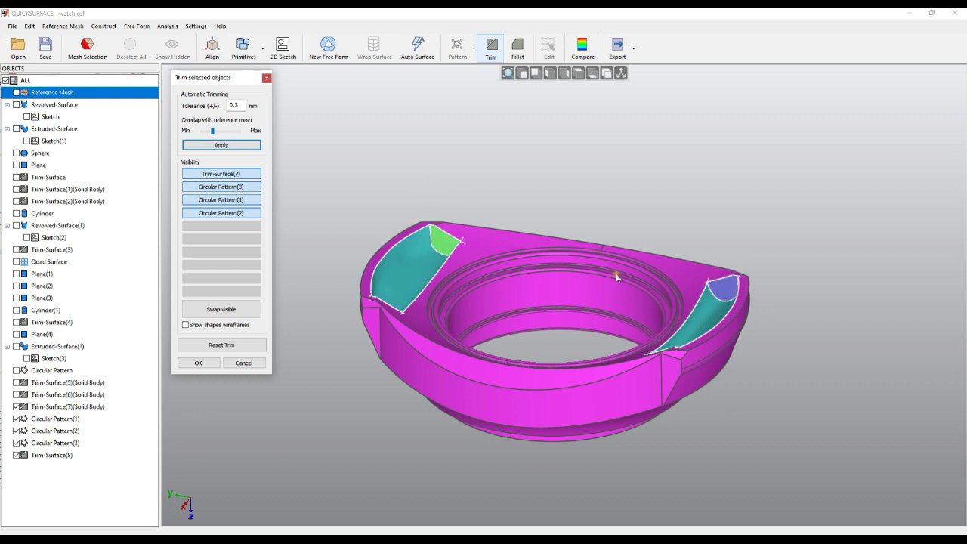
right_drag(616, 272, 538, 445)
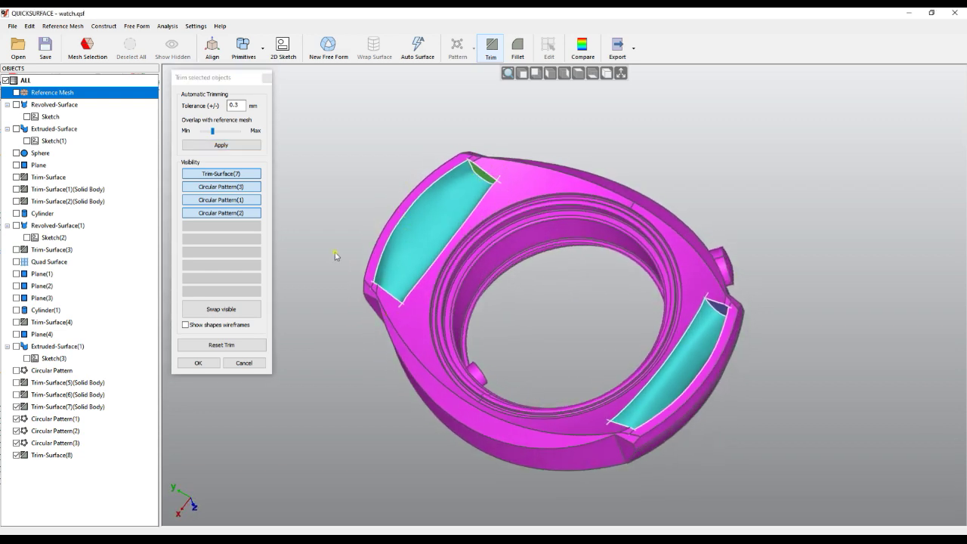
click(227, 176)
right_drag(473, 249, 527, 193)
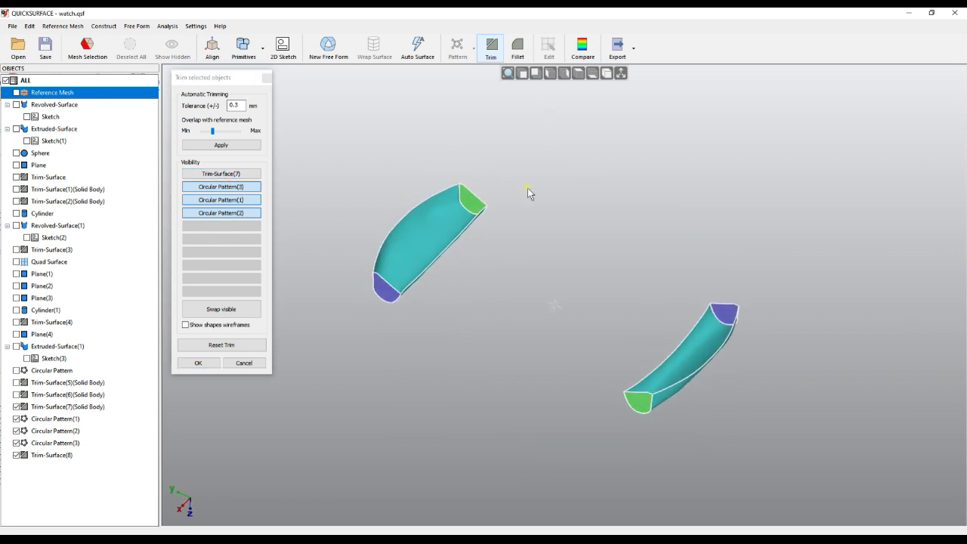
click(220, 174)
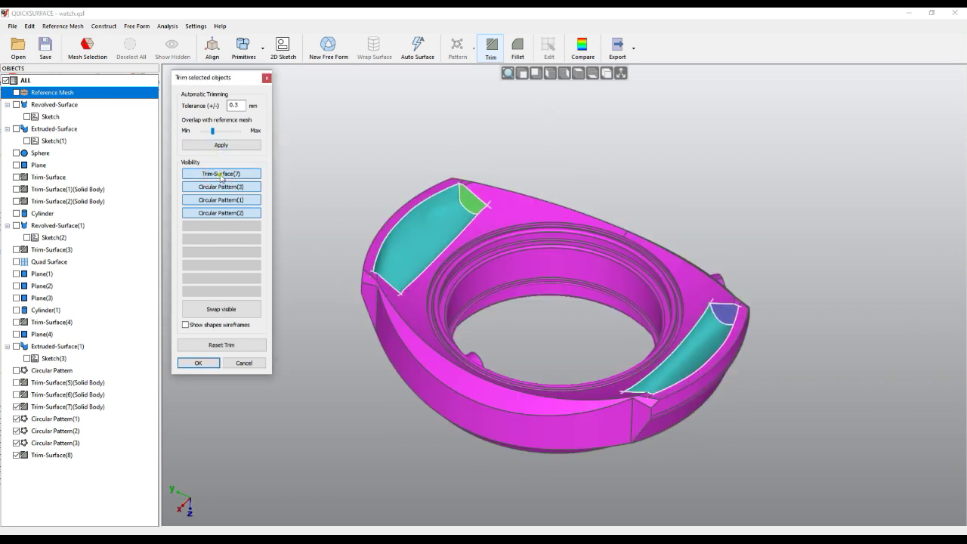
click(198, 362)
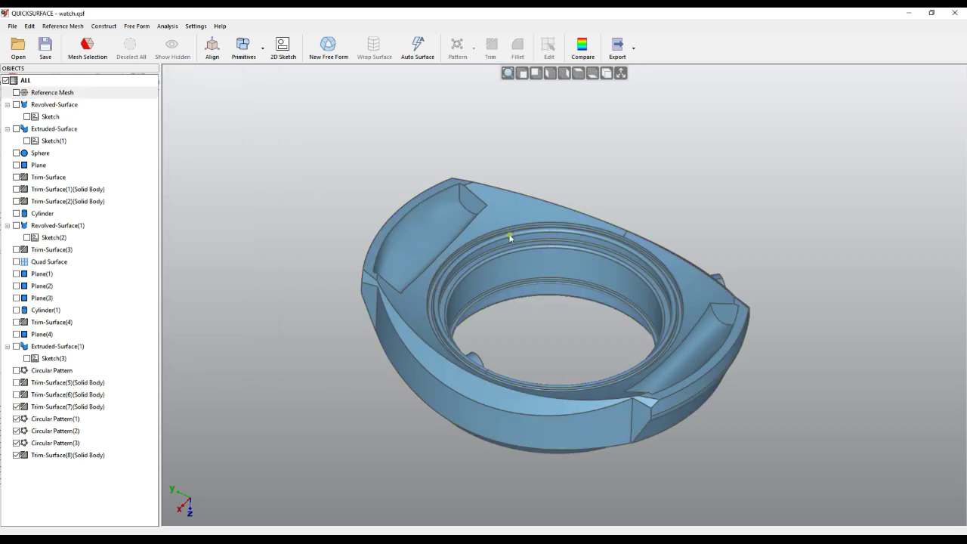
right_drag(509, 237, 511, 296)
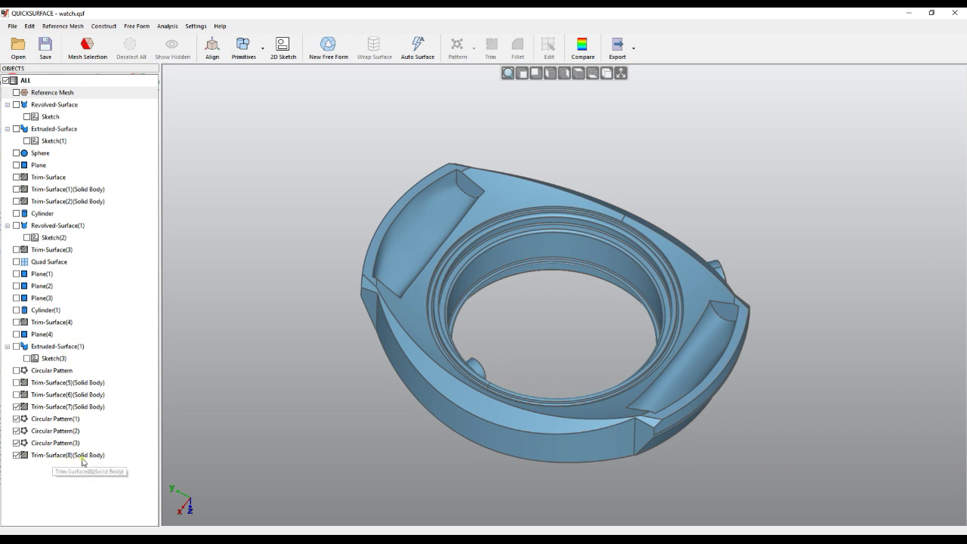